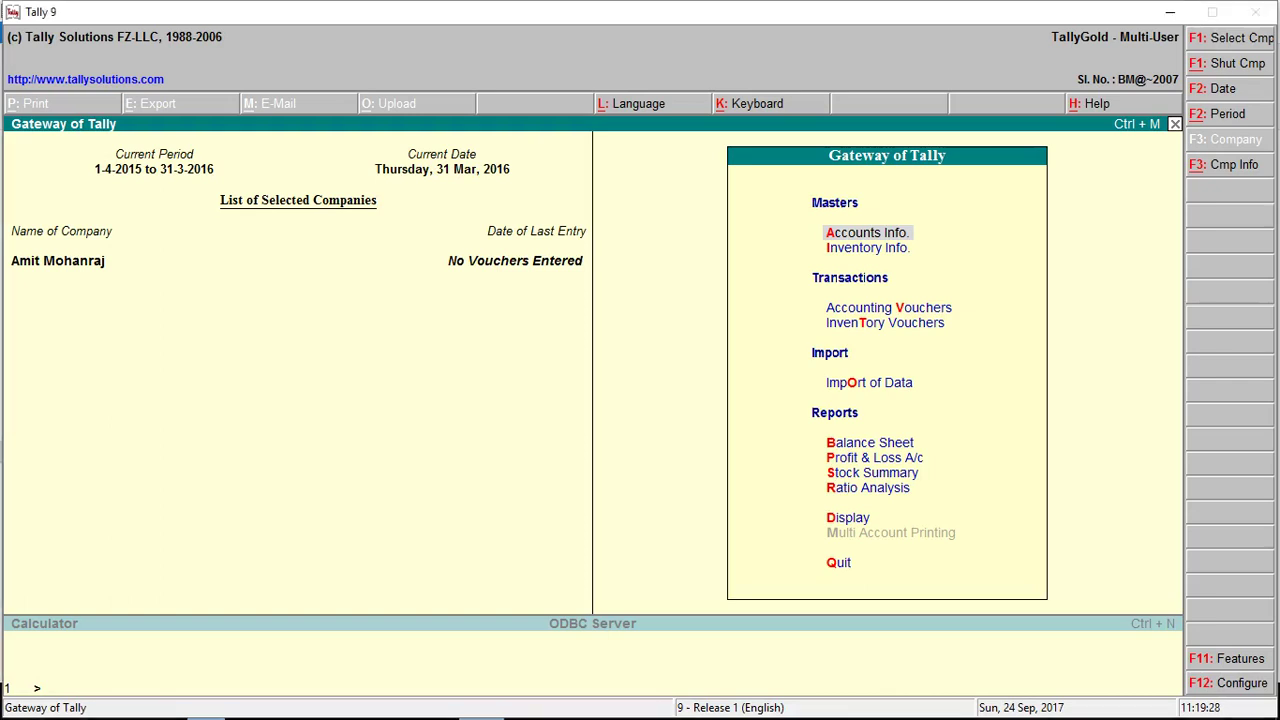
Step: Go to Accounts Info > Ledgers > Create to open a blank single Ledger Creation form
{"action": "key", "text": "Return"}
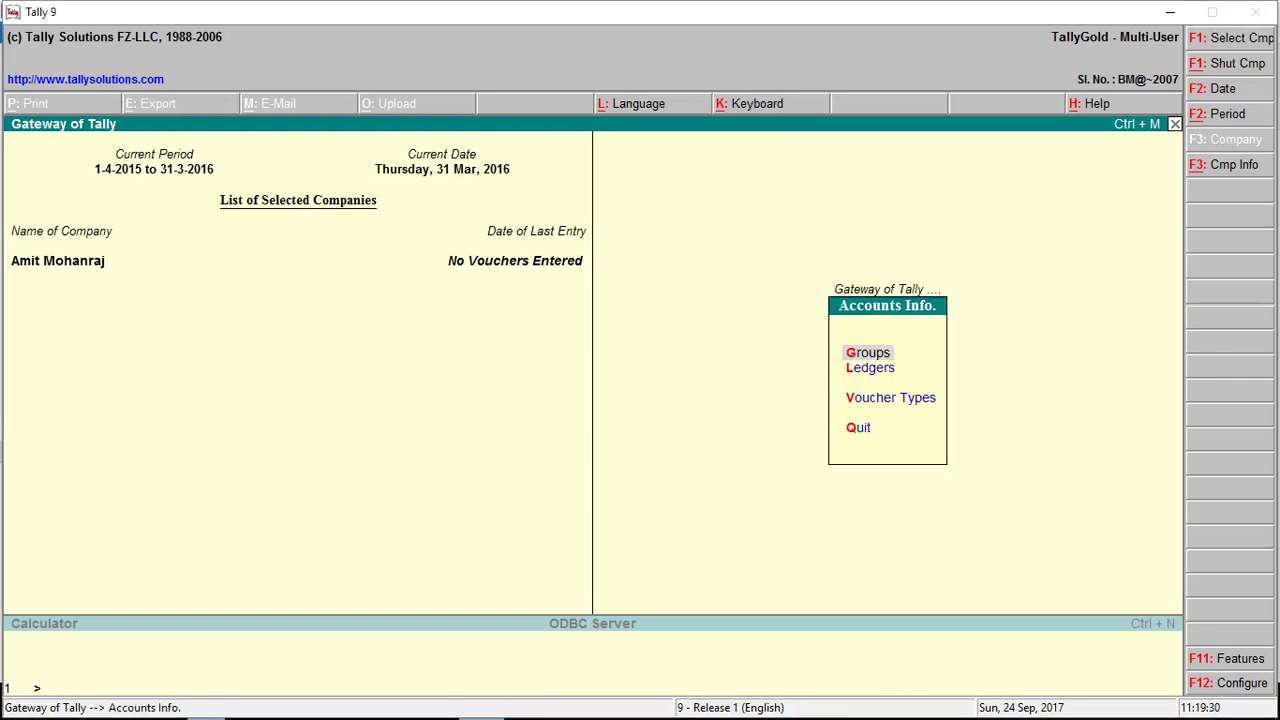
{"action": "key", "text": "Down"}
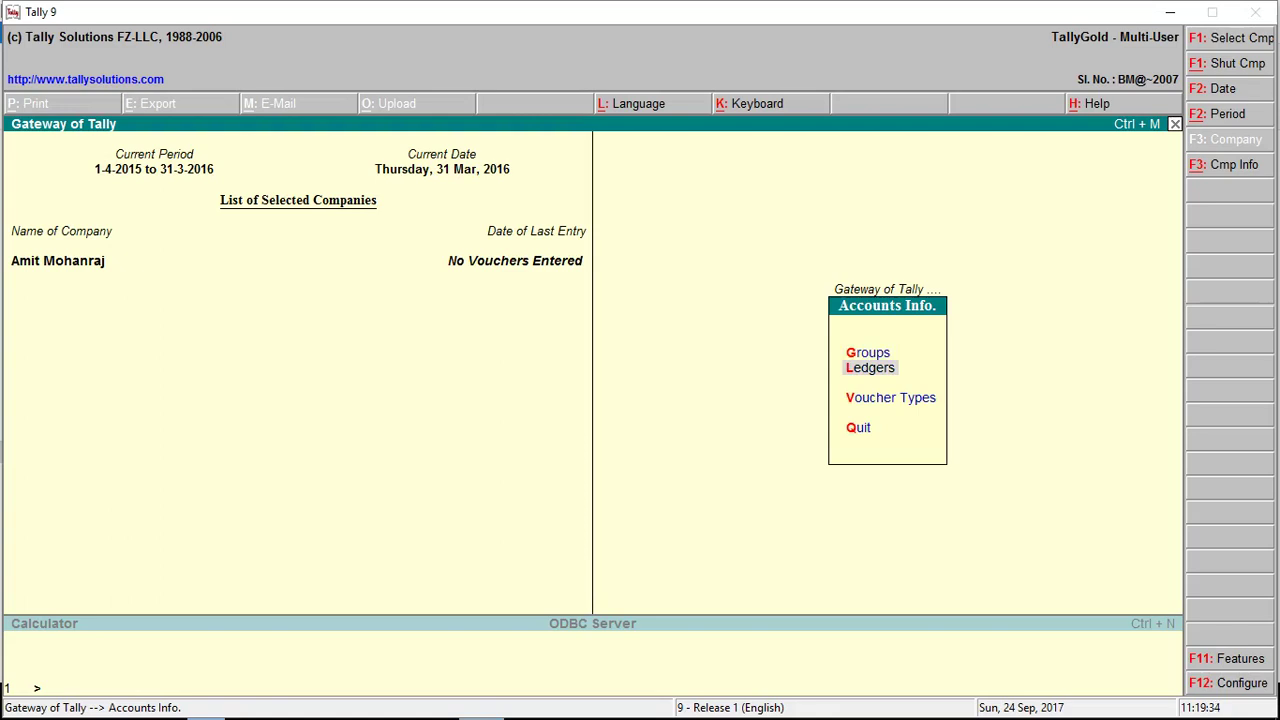
{"action": "key", "text": "Down"}
{"action": "key", "text": "Up"}
{"action": "key", "text": "Up"}
{"action": "key", "text": "Down"}
{"action": "key", "text": "Return"}
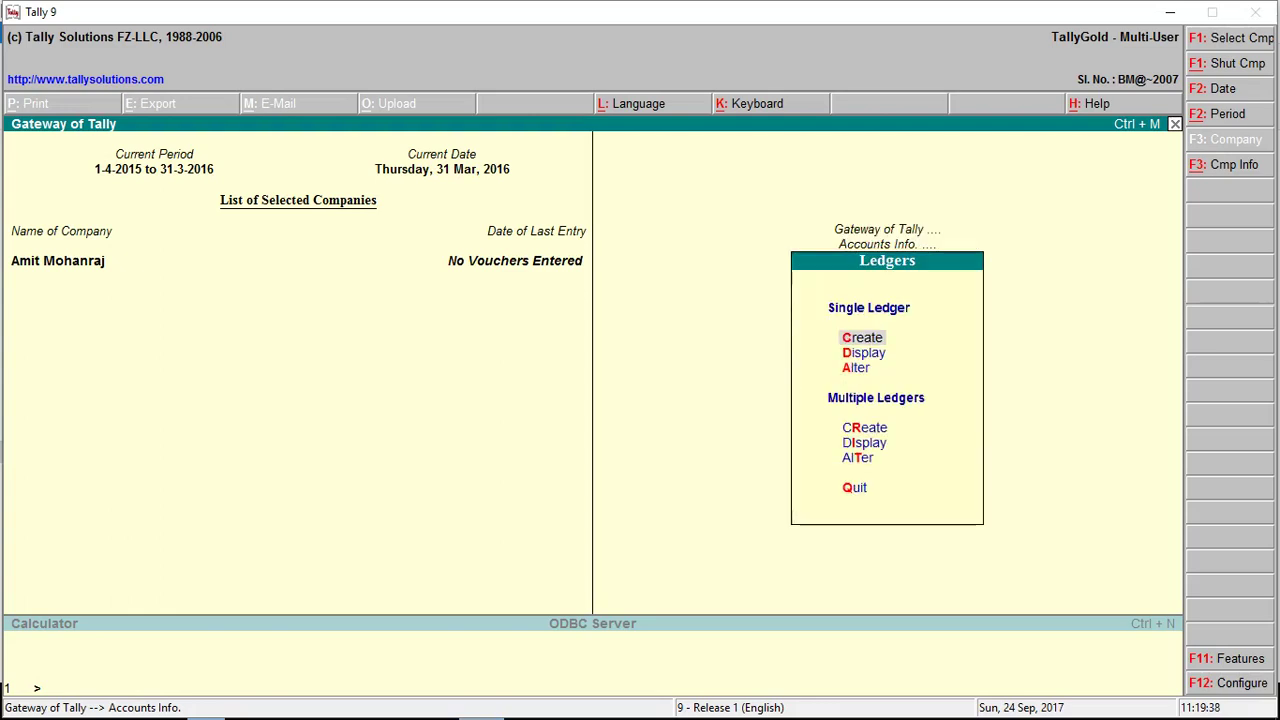
{"action": "key", "text": "Down"}
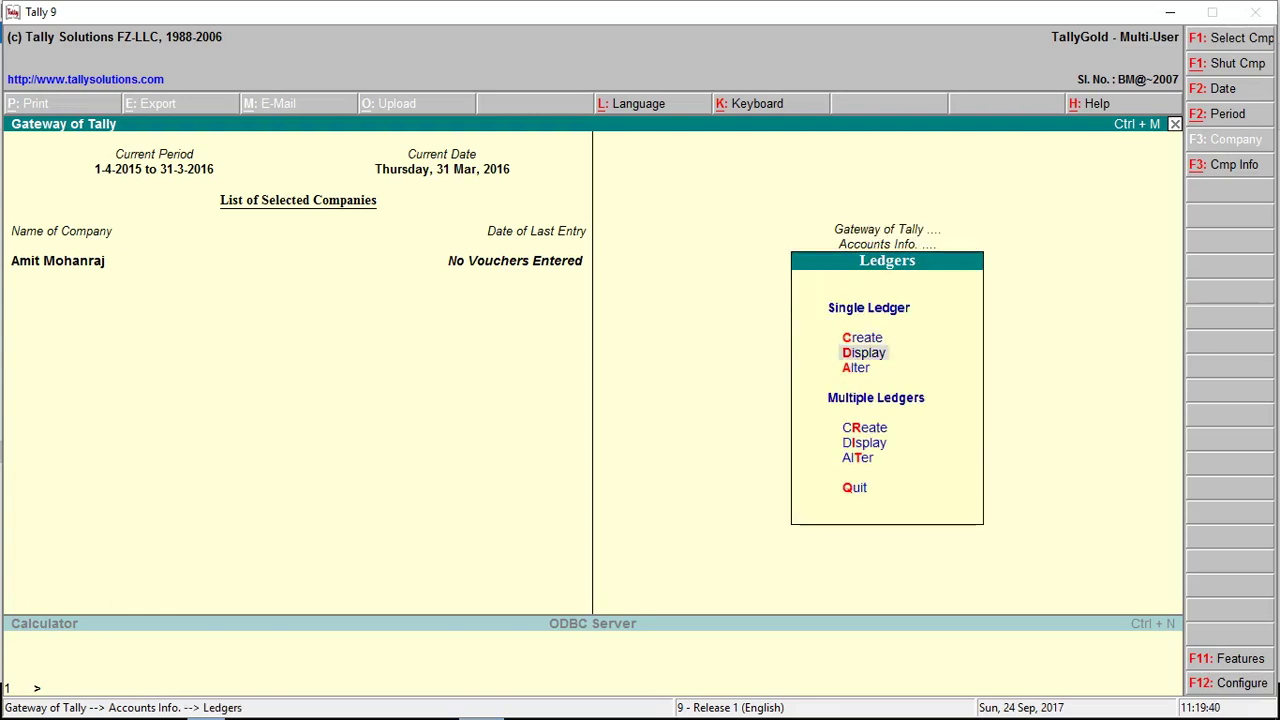
{"action": "key", "text": "Down"}
{"action": "key", "text": "Down"}
{"action": "key", "text": "Down"}
{"action": "key", "text": "Up"}
{"action": "key", "text": "Up"}
{"action": "key", "text": "Up"}
{"action": "key", "text": "Up"}
{"action": "key", "text": "Up"}
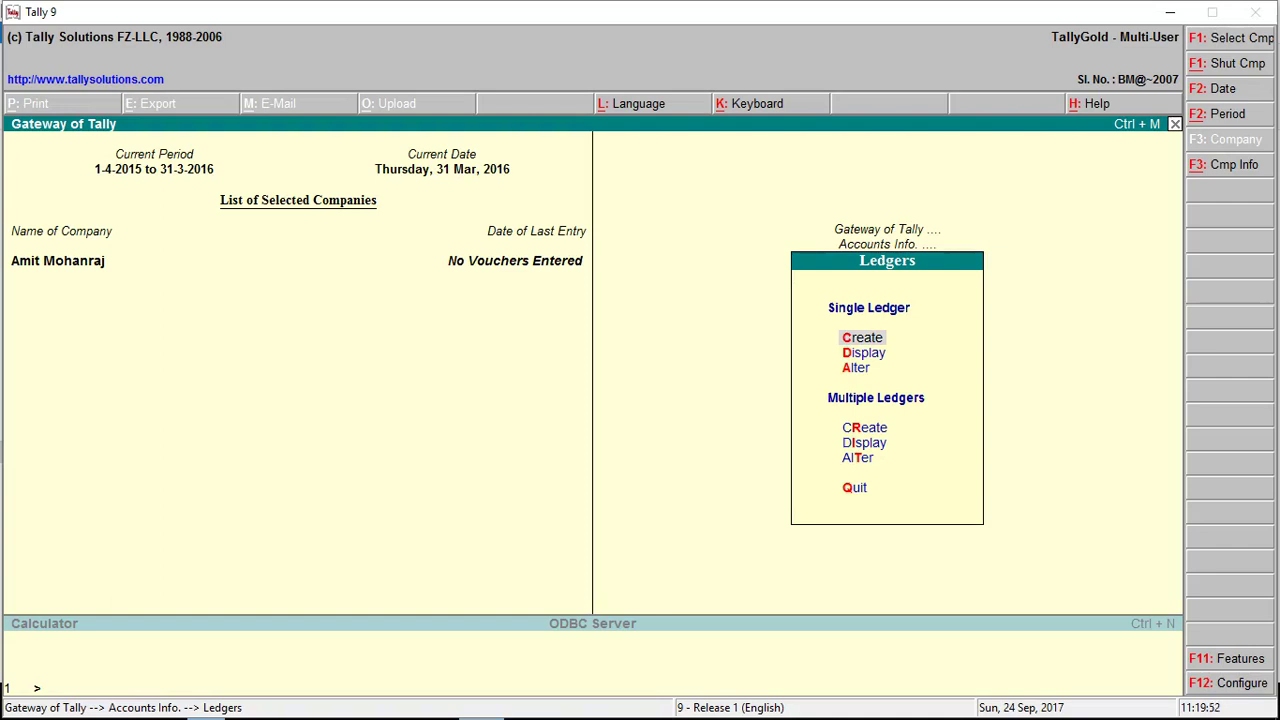
{"action": "key", "text": "Down"}
{"action": "key", "text": "Down"}
{"action": "key", "text": "Down"}
{"action": "key", "text": "Down"}
{"action": "key", "text": "Up"}
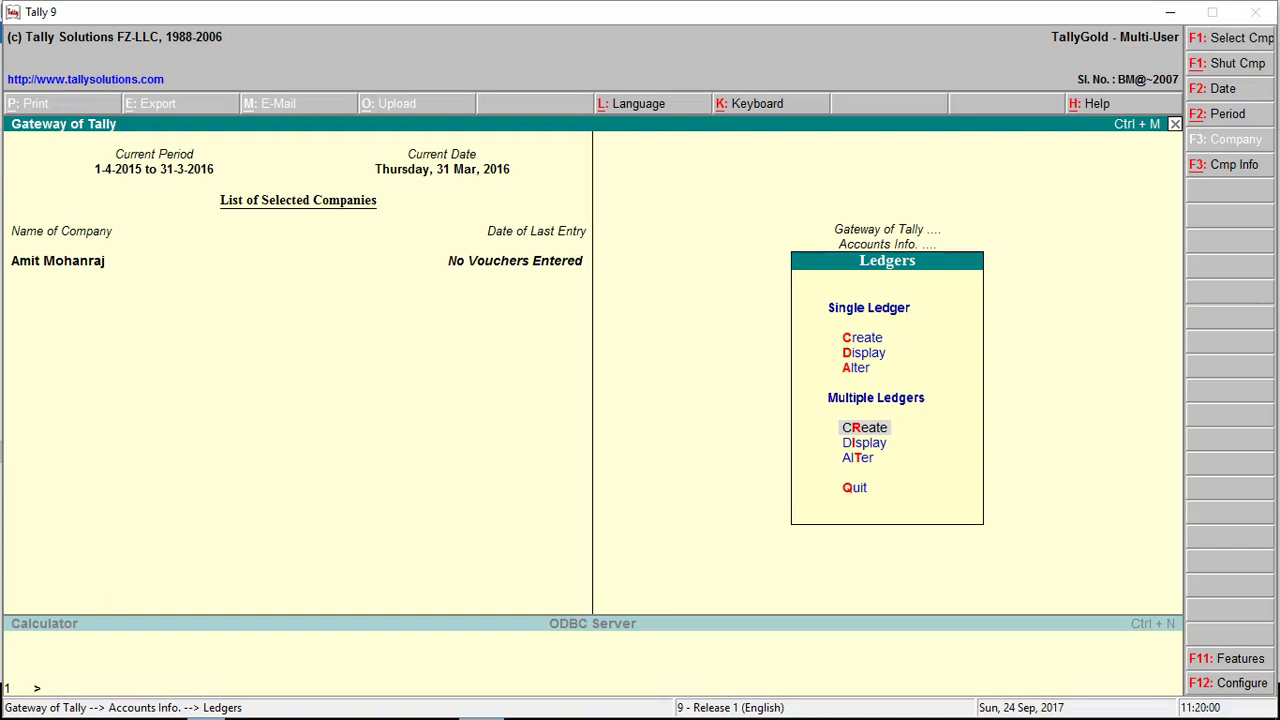
{"action": "key", "text": "Up"}
{"action": "key", "text": "Up"}
{"action": "key", "text": "Up"}
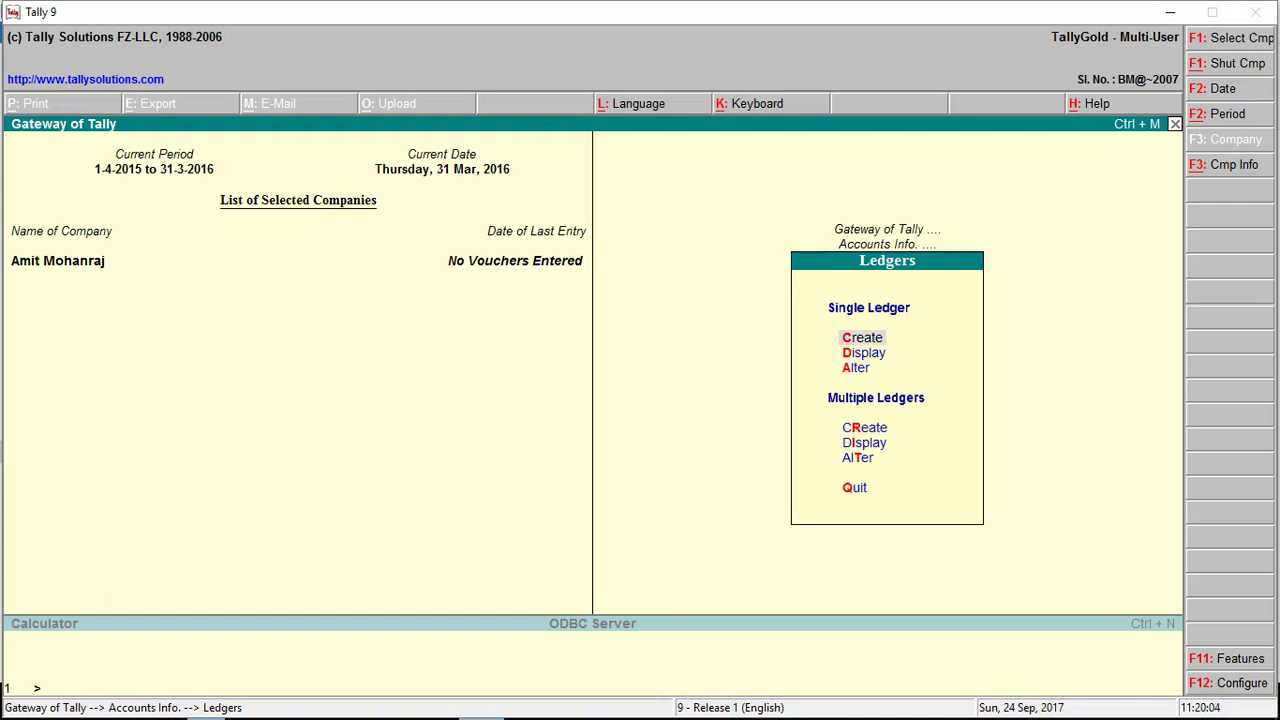
{"action": "key", "text": "Down"}
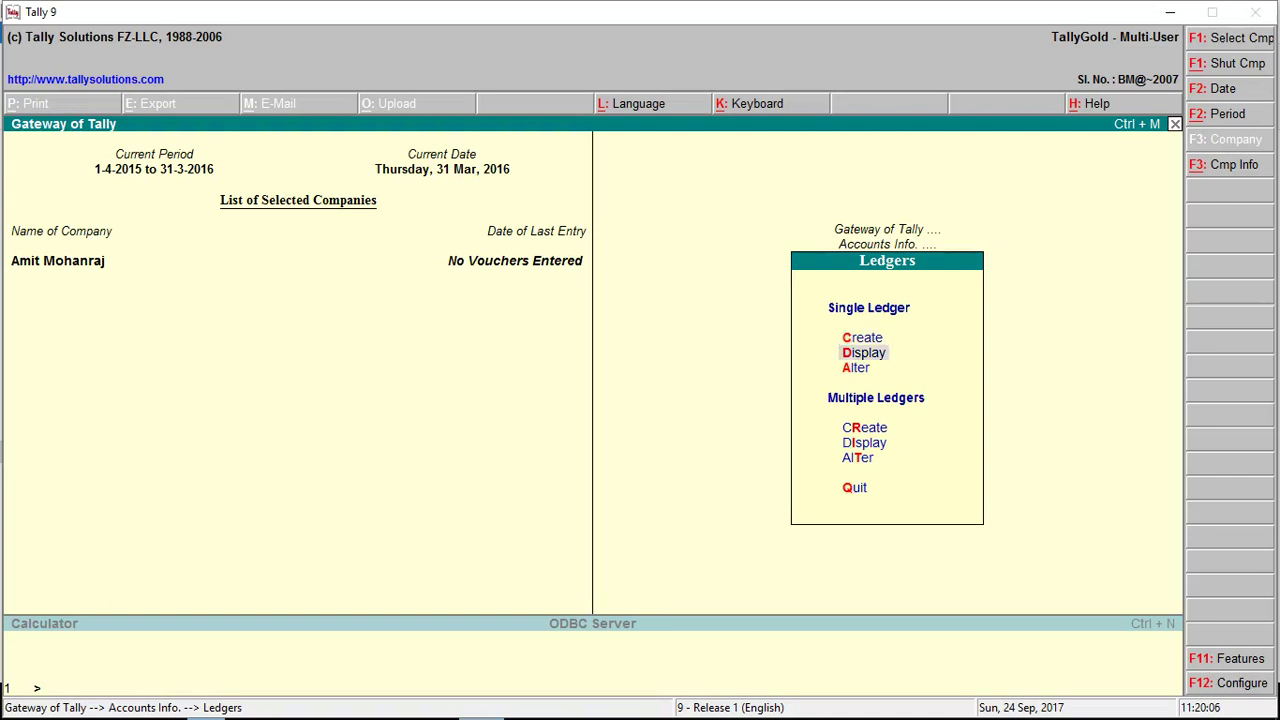
{"action": "key", "text": "Up"}
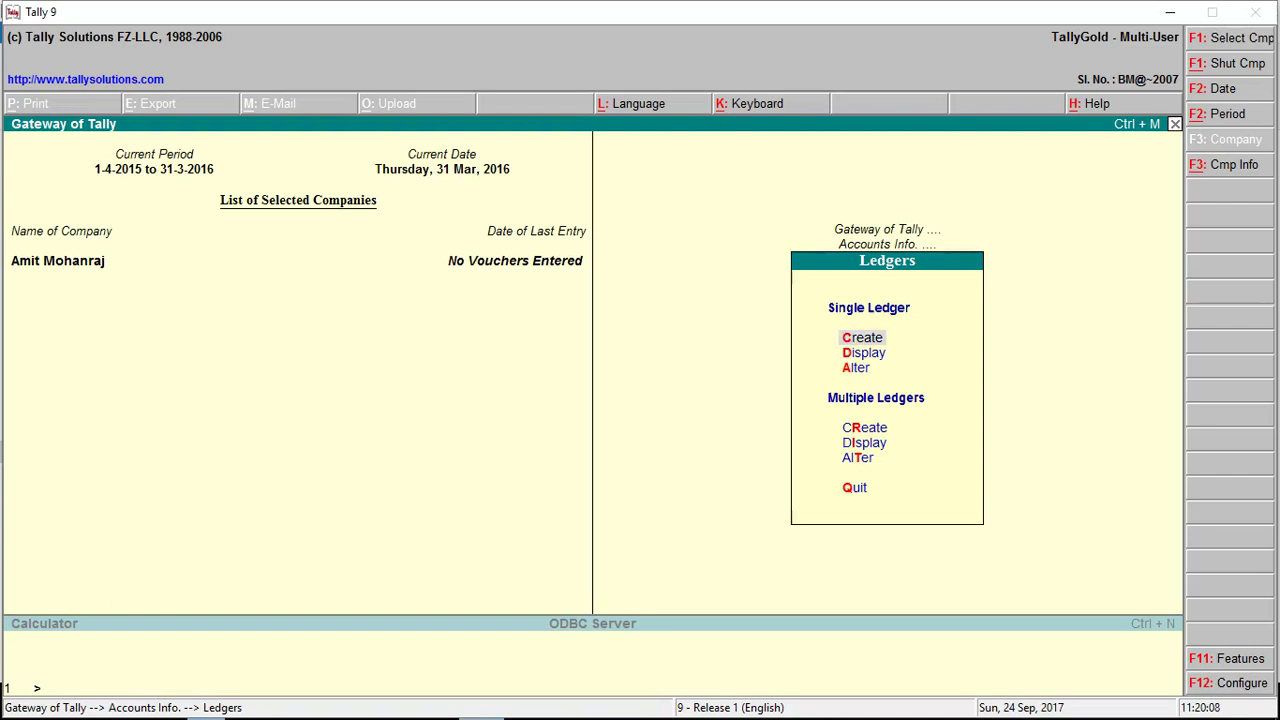
{"action": "key", "text": "Return"}
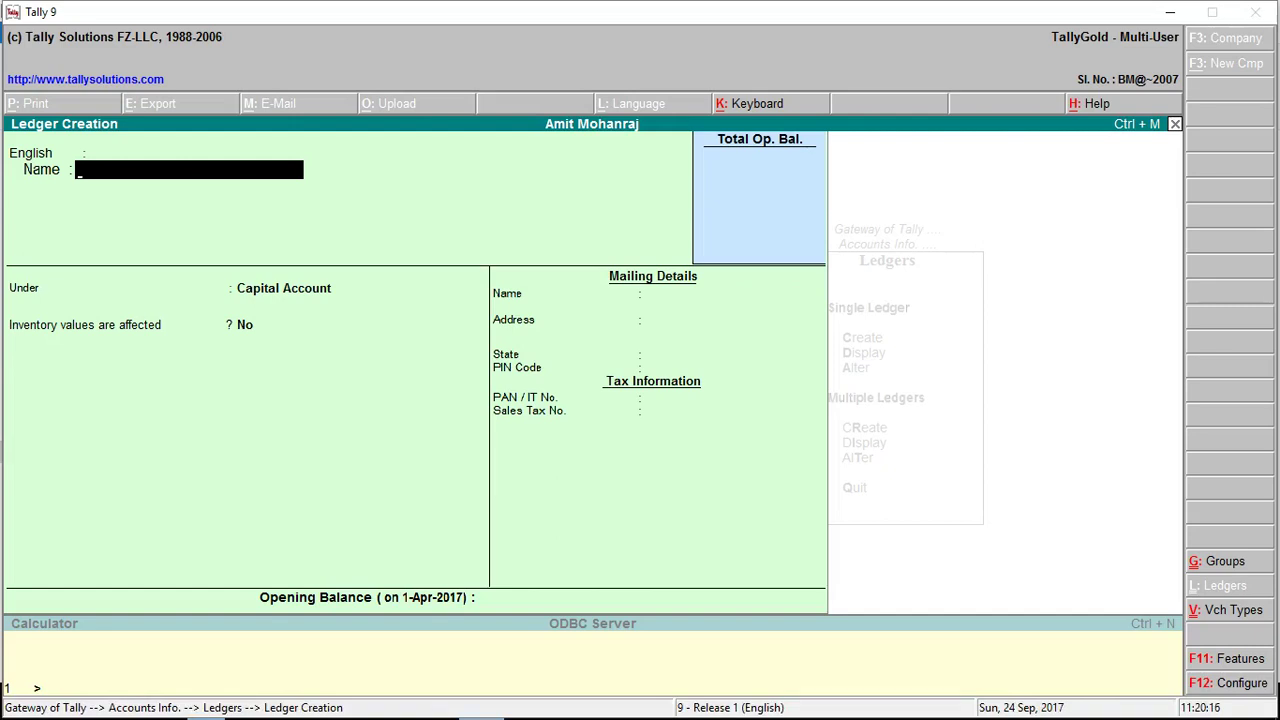
Step: Name the new ledger Capital Account and place it under the Capital Account group
{"action": "type", "text": "Capital Account"}
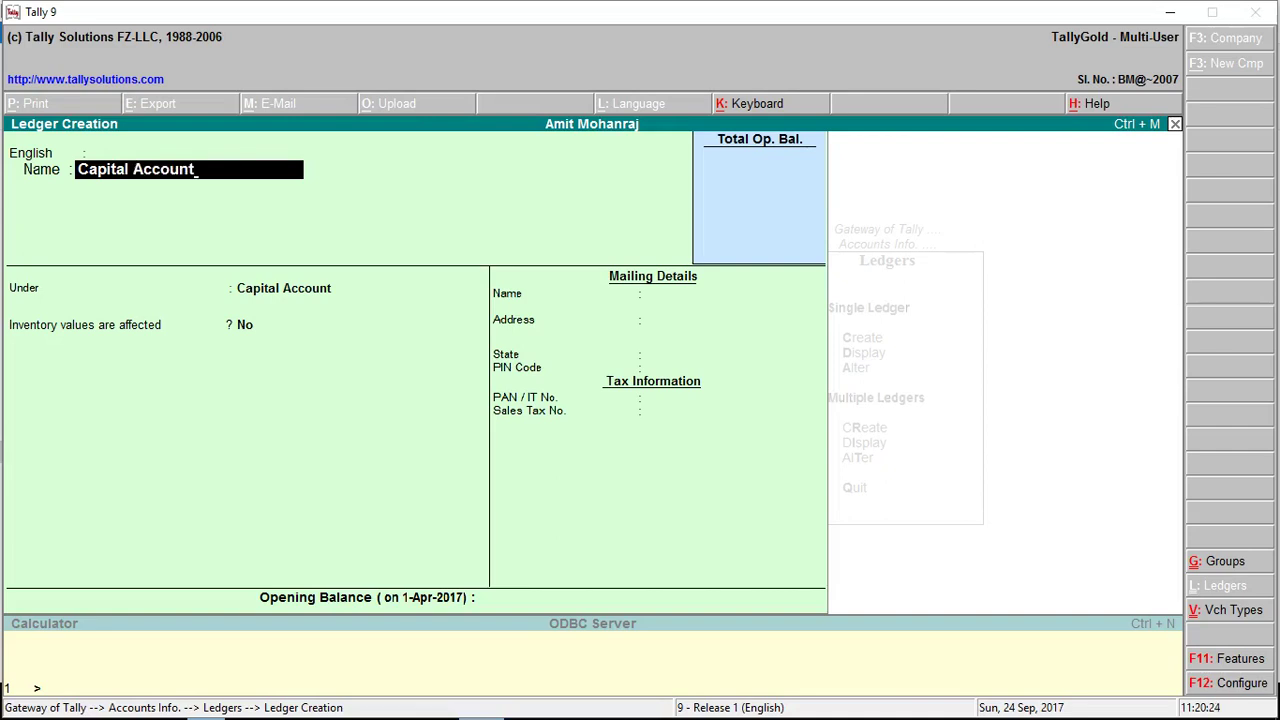
{"action": "key", "text": "Return"}
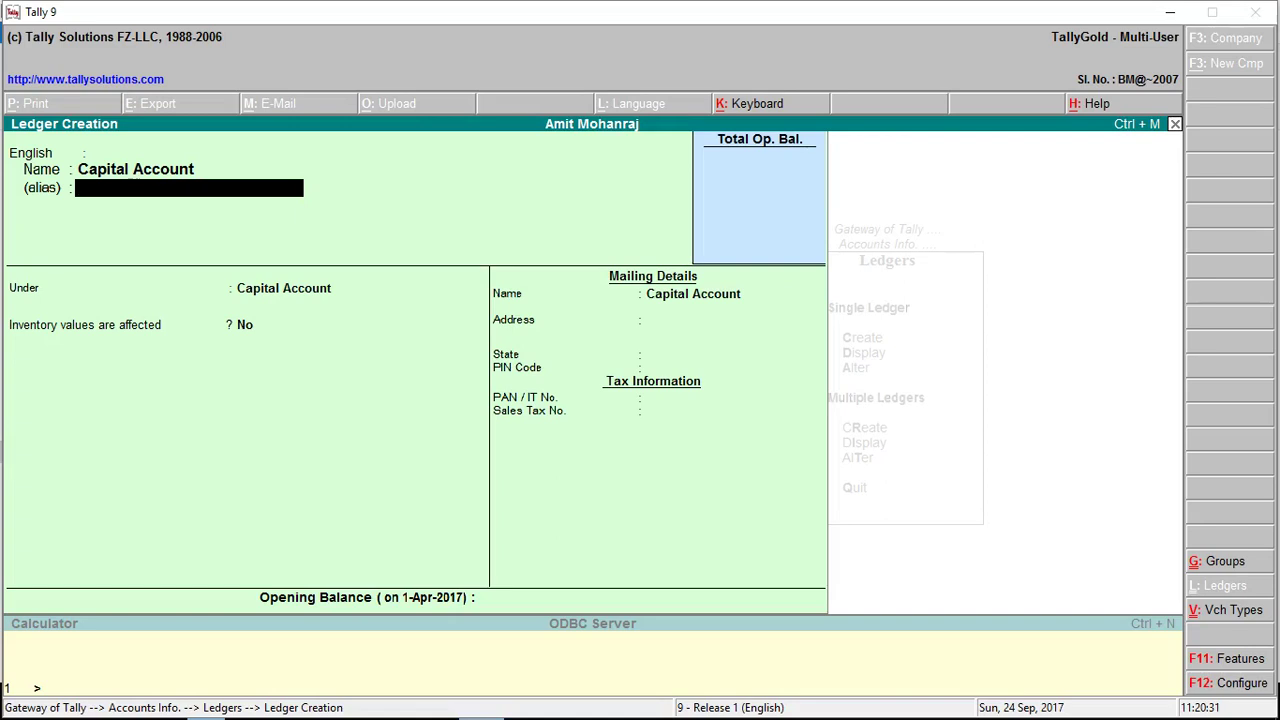
{"action": "key", "text": "alt+l"}
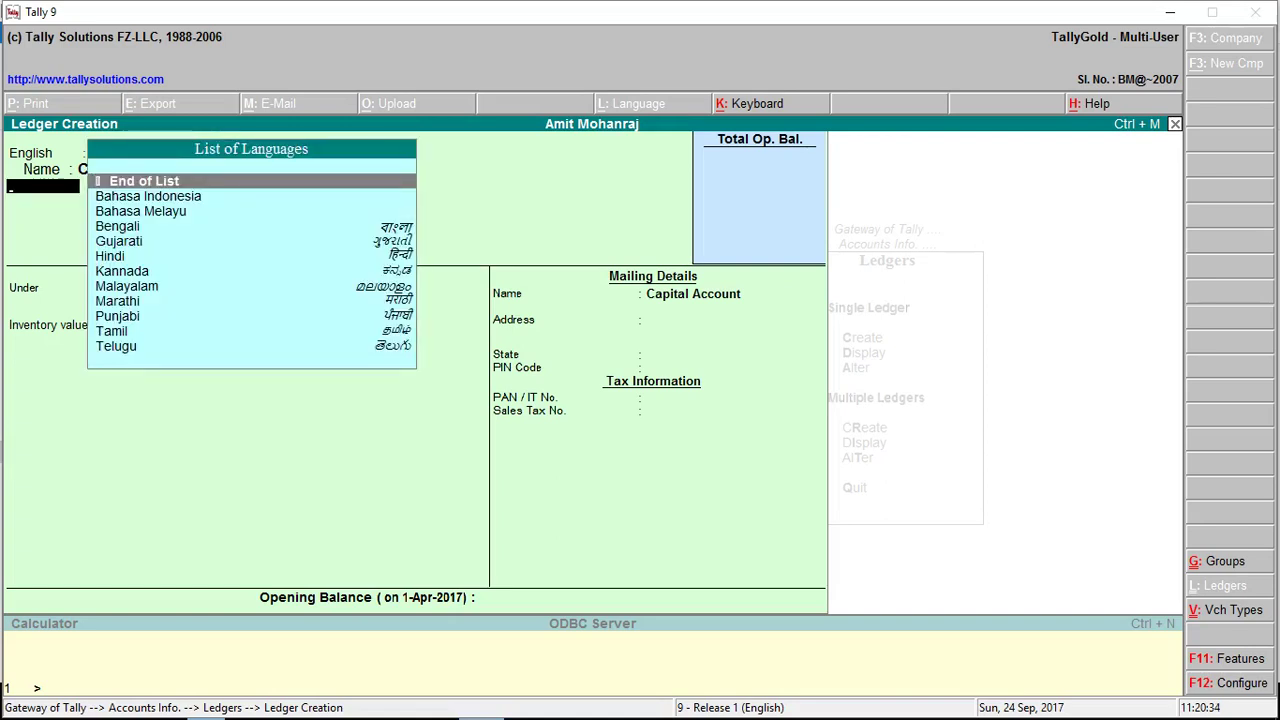
{"action": "key", "text": "Return"}
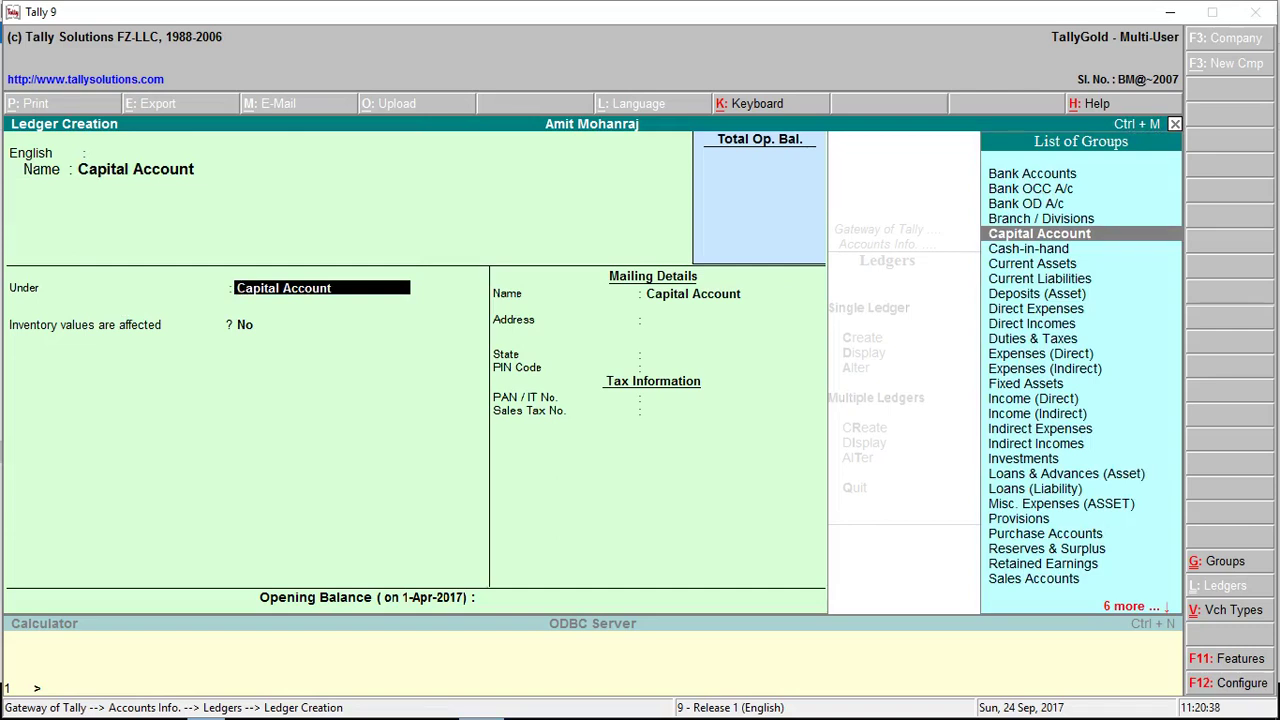
{"action": "key", "text": "Down"}
{"action": "key", "text": "Up"}
{"action": "key", "text": "Return"}
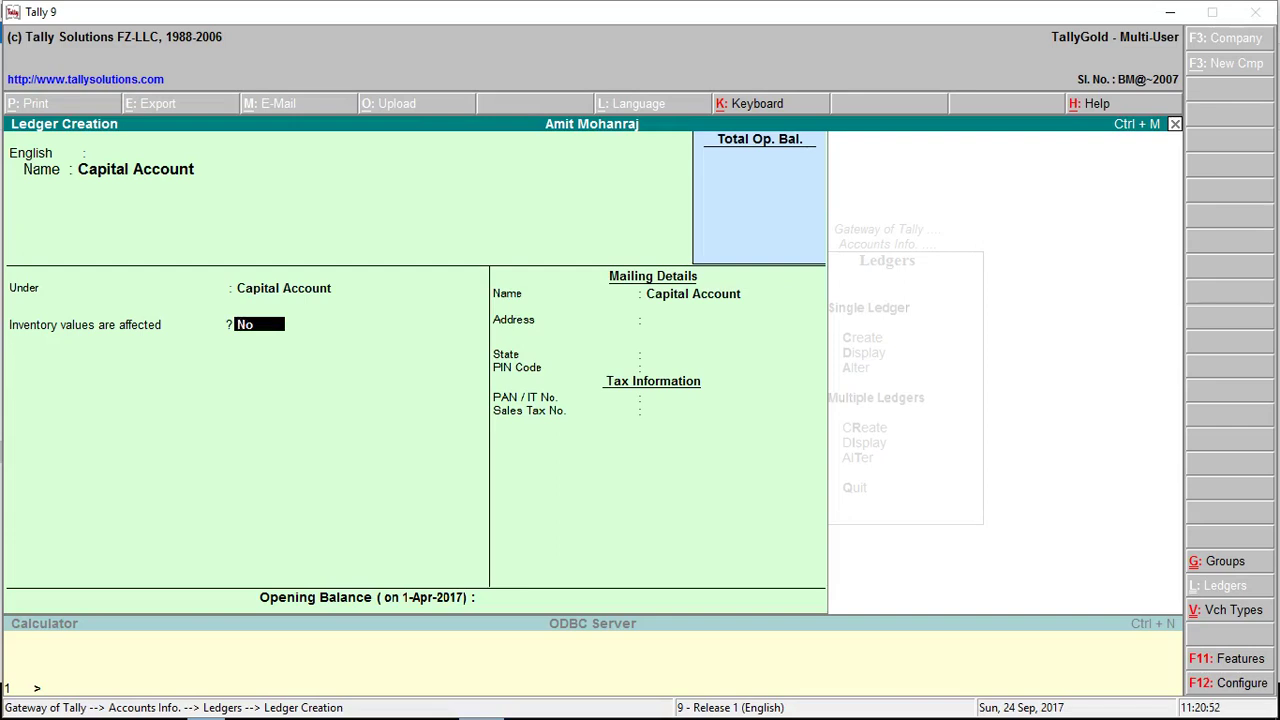
Step: Keep inventory unaffected, state Not Applicable and opening balance blank, then save the ledger
{"action": "key", "text": "Return"}
{"action": "key", "text": "Return"}
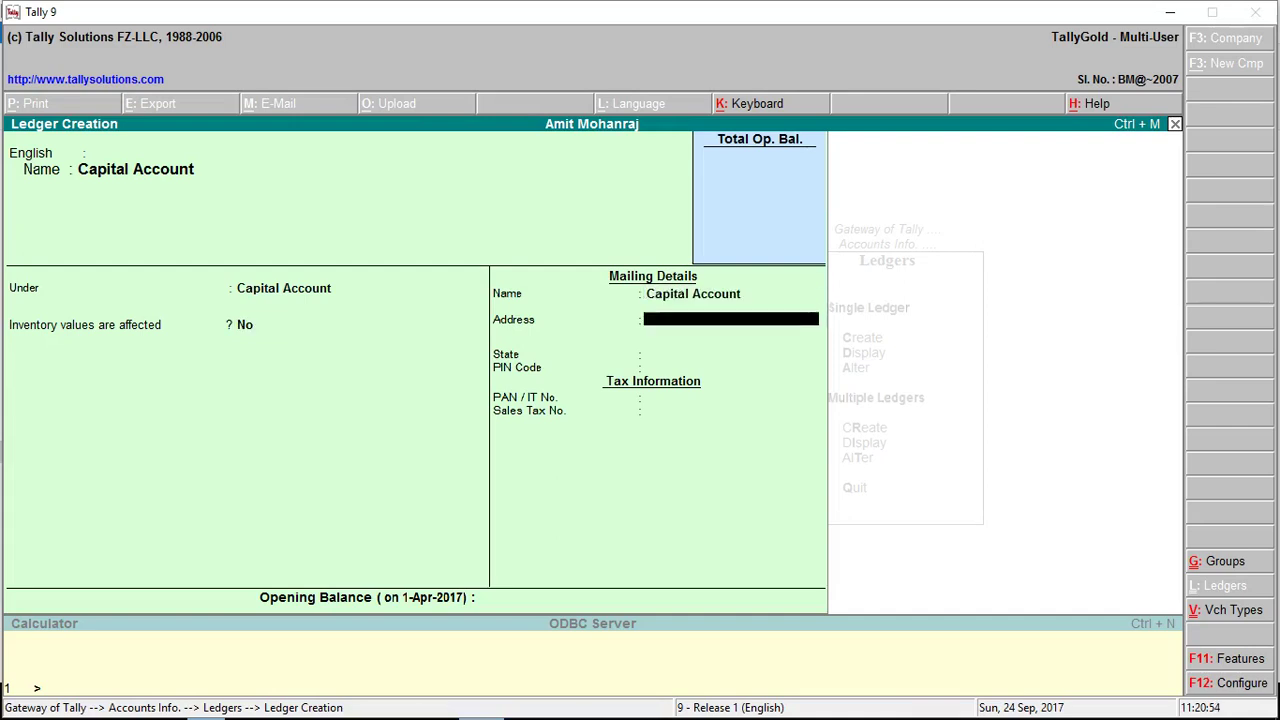
{"action": "key", "text": "Return"}
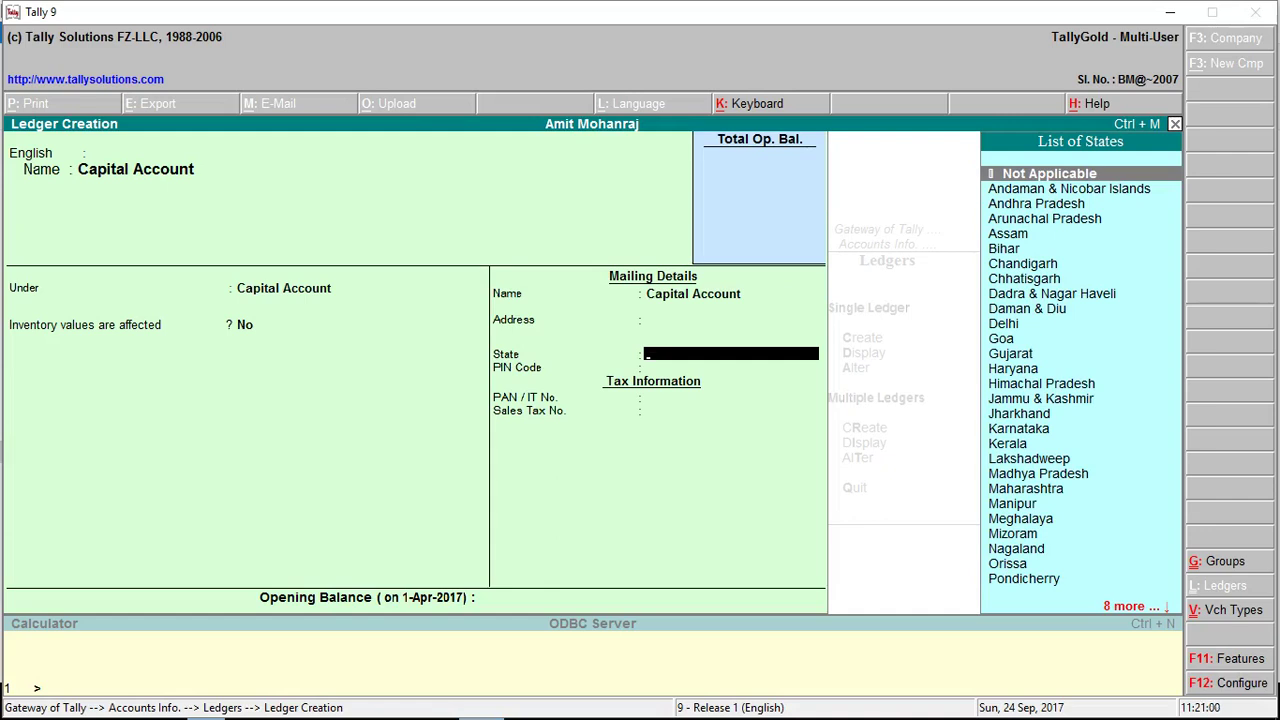
{"action": "key", "text": "Return"}
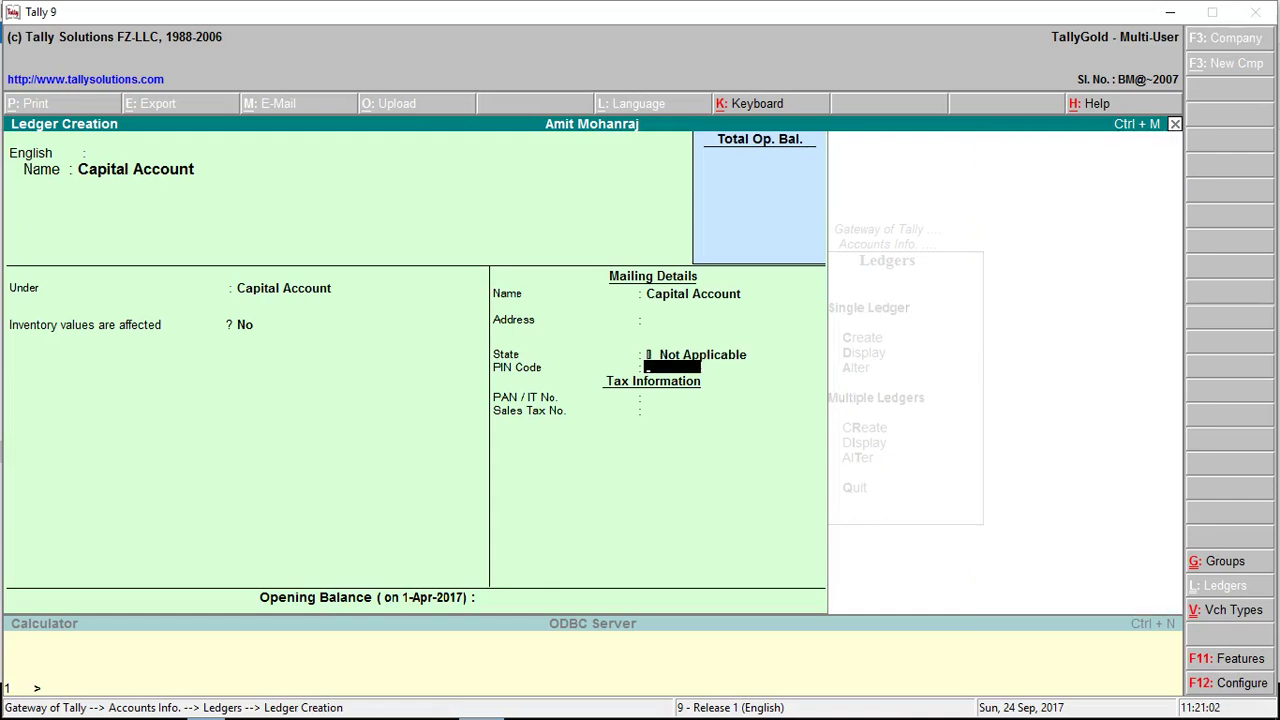
{"action": "key", "text": "Return"}
{"action": "key", "text": "Return"}
{"action": "key", "text": "Return"}
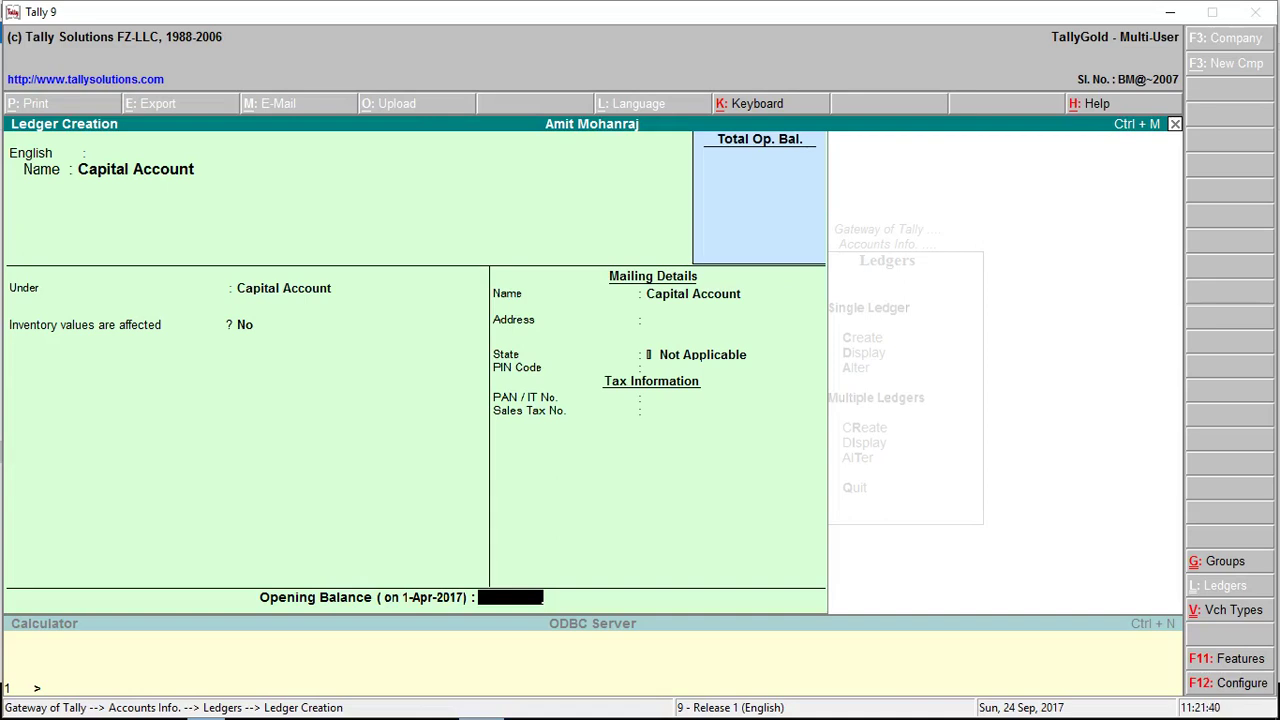
{"action": "key", "text": "Return"}
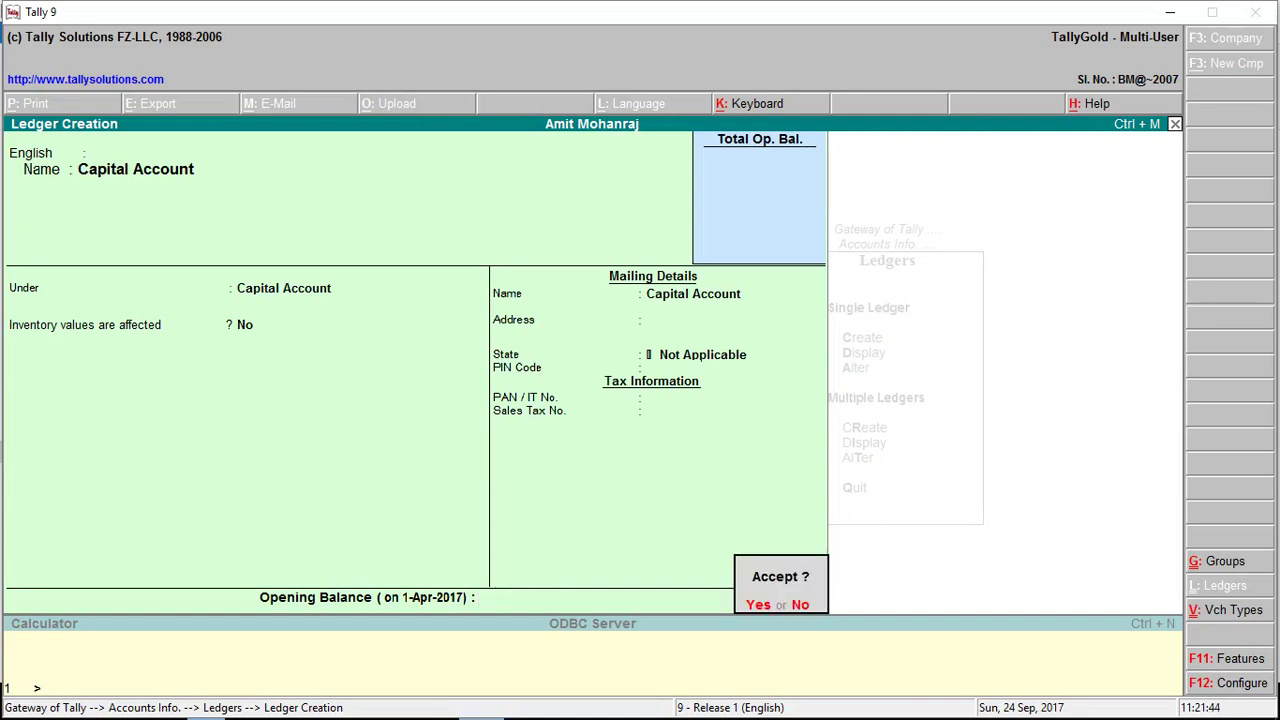
{"action": "key", "text": "Return"}
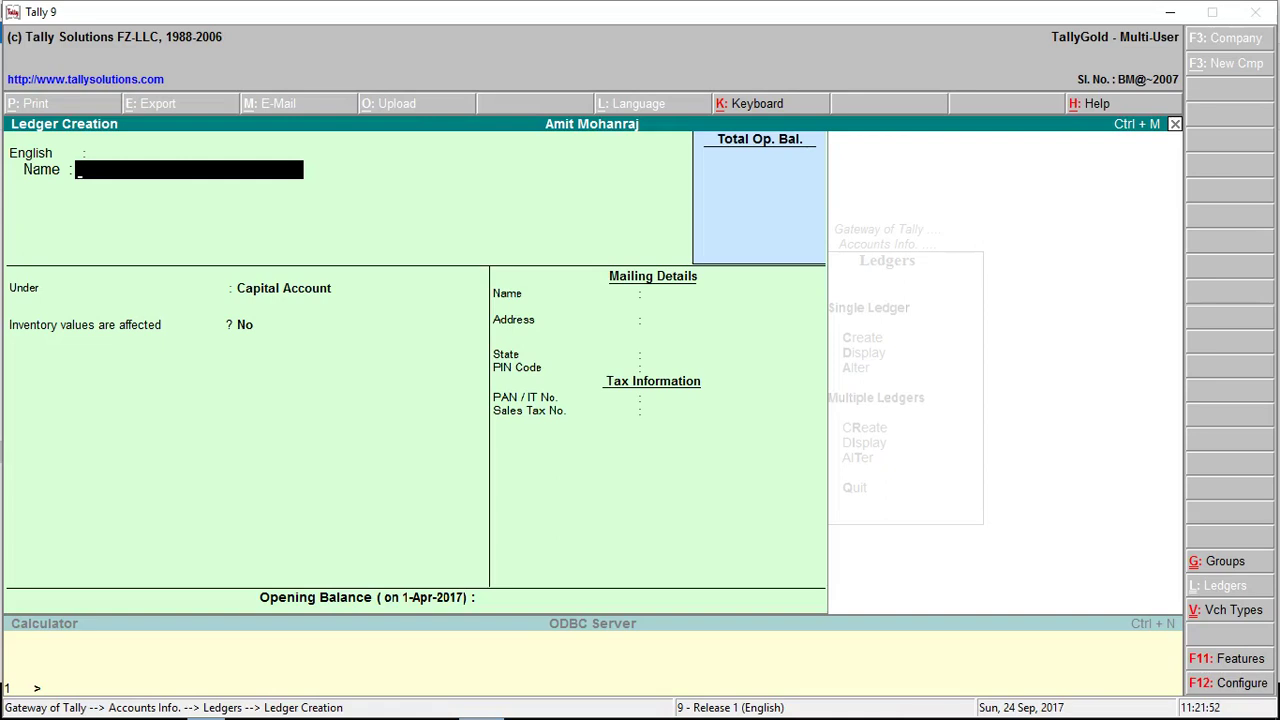
Step: Leave single ledger creation and open Multiple Ledgers creation from the Ledgers menu
{"action": "key", "text": "Escape"}
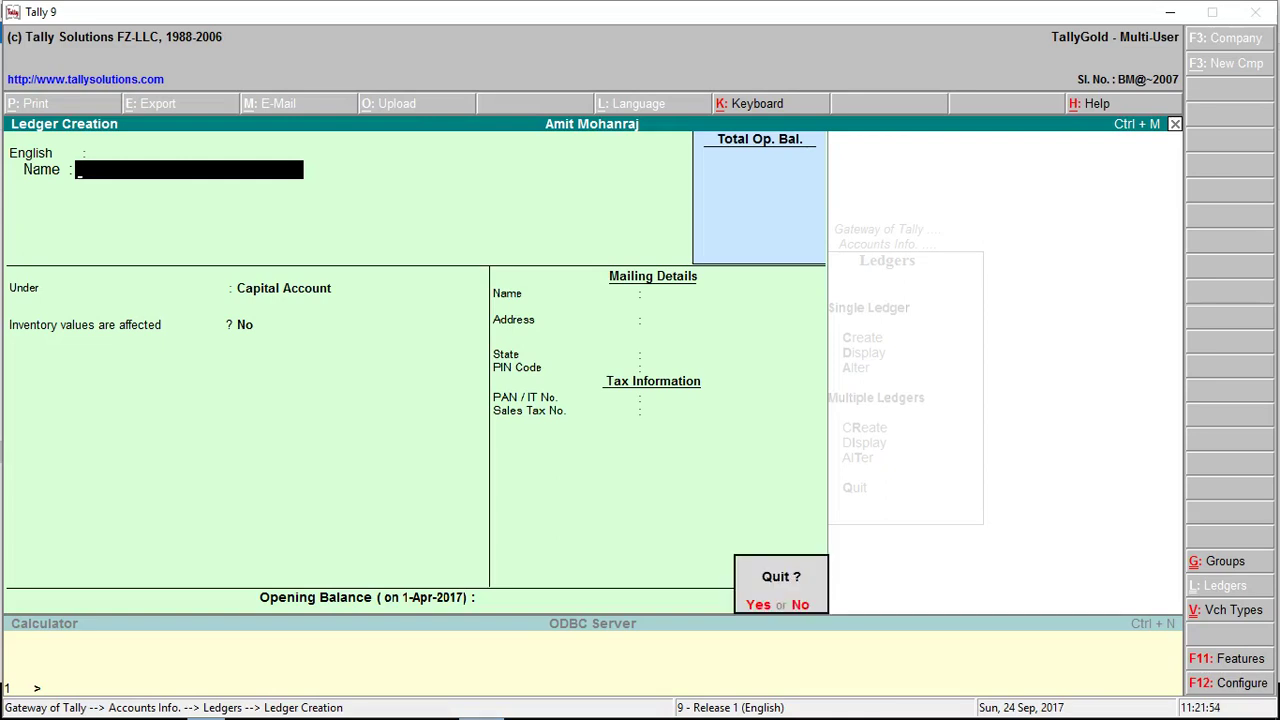
{"action": "key", "text": "Return"}
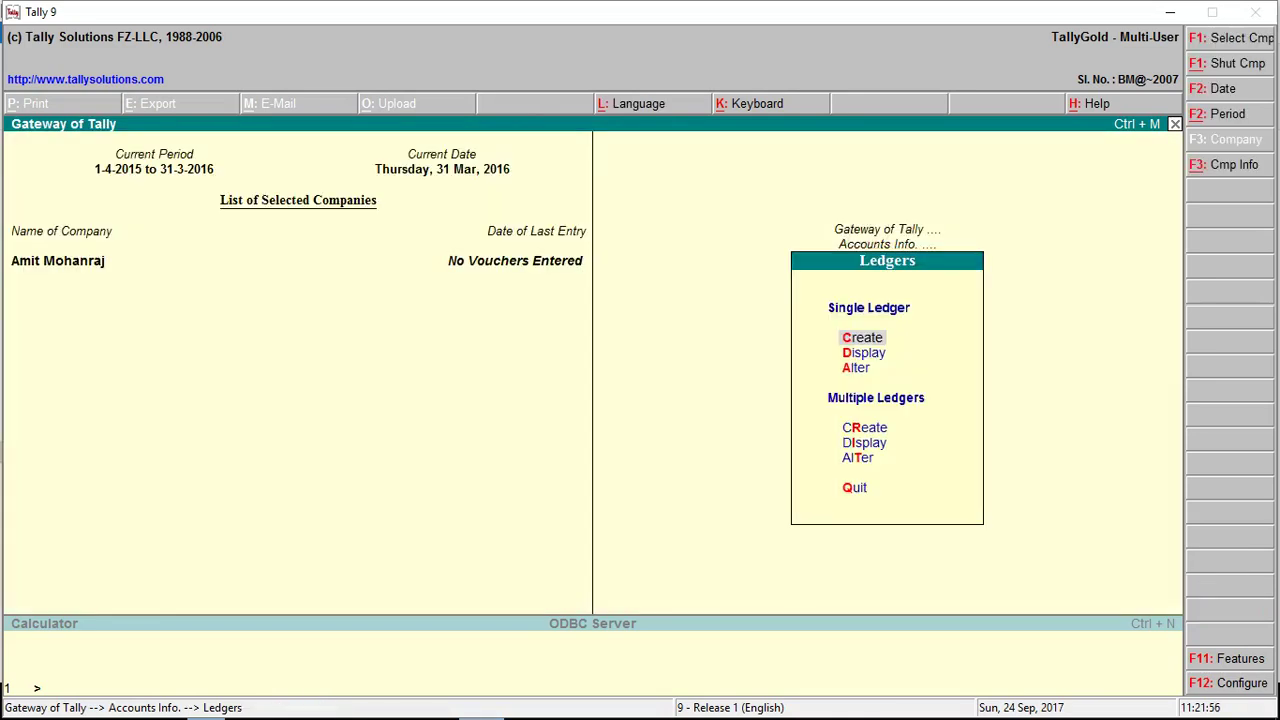
{"action": "key", "text": "Down"}
{"action": "key", "text": "Down"}
{"action": "key", "text": "Down"}
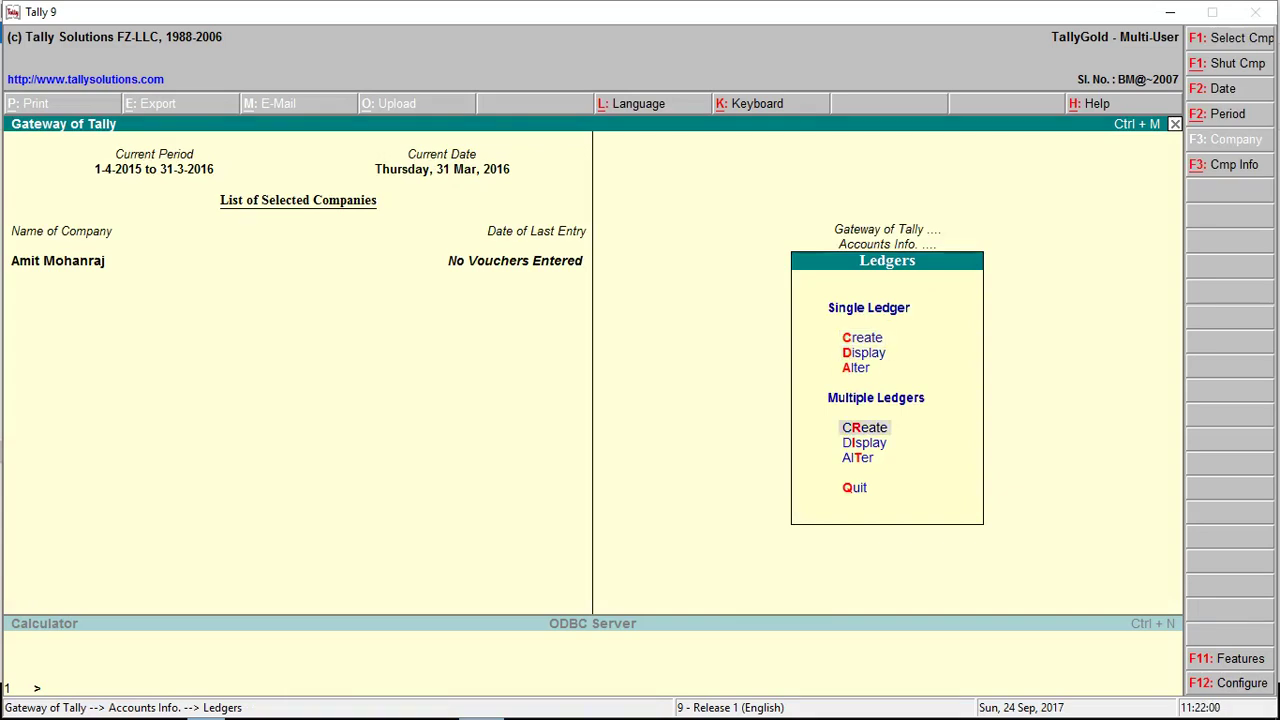
{"action": "key", "text": "Down"}
{"action": "key", "text": "Down"}
{"action": "key", "text": "Up"}
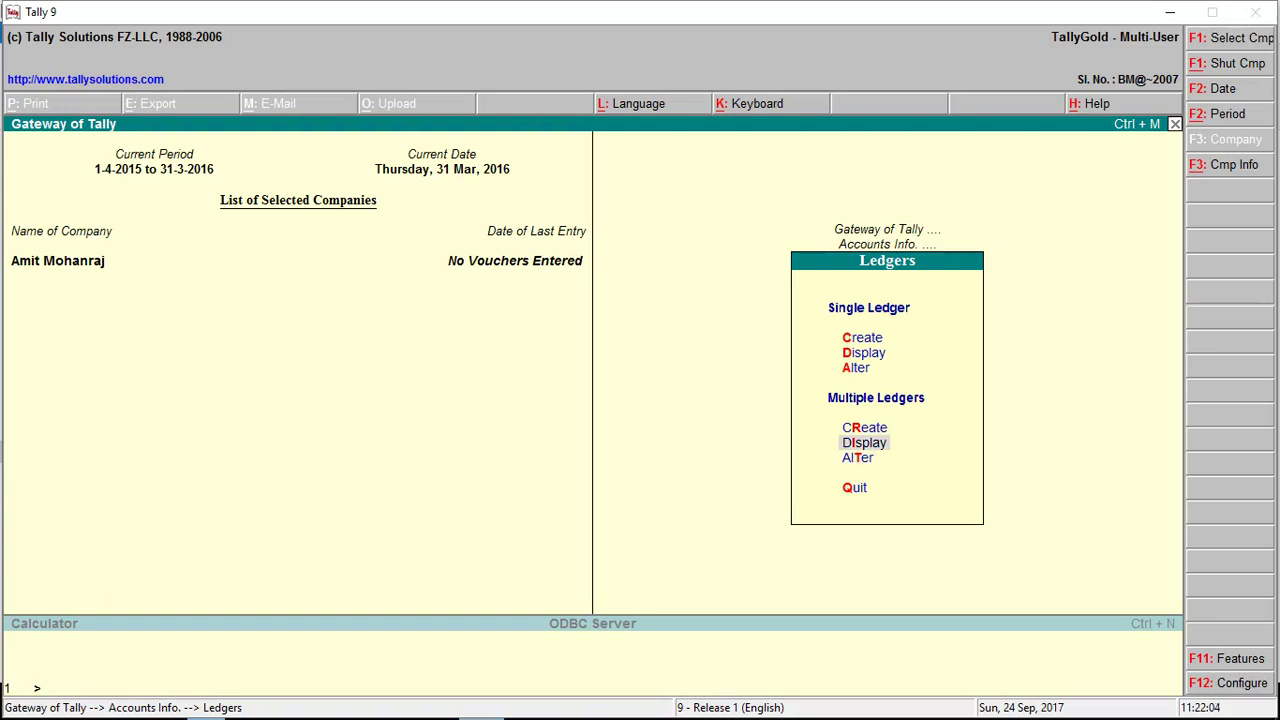
{"action": "key", "text": "Up"}
{"action": "key", "text": "Return"}
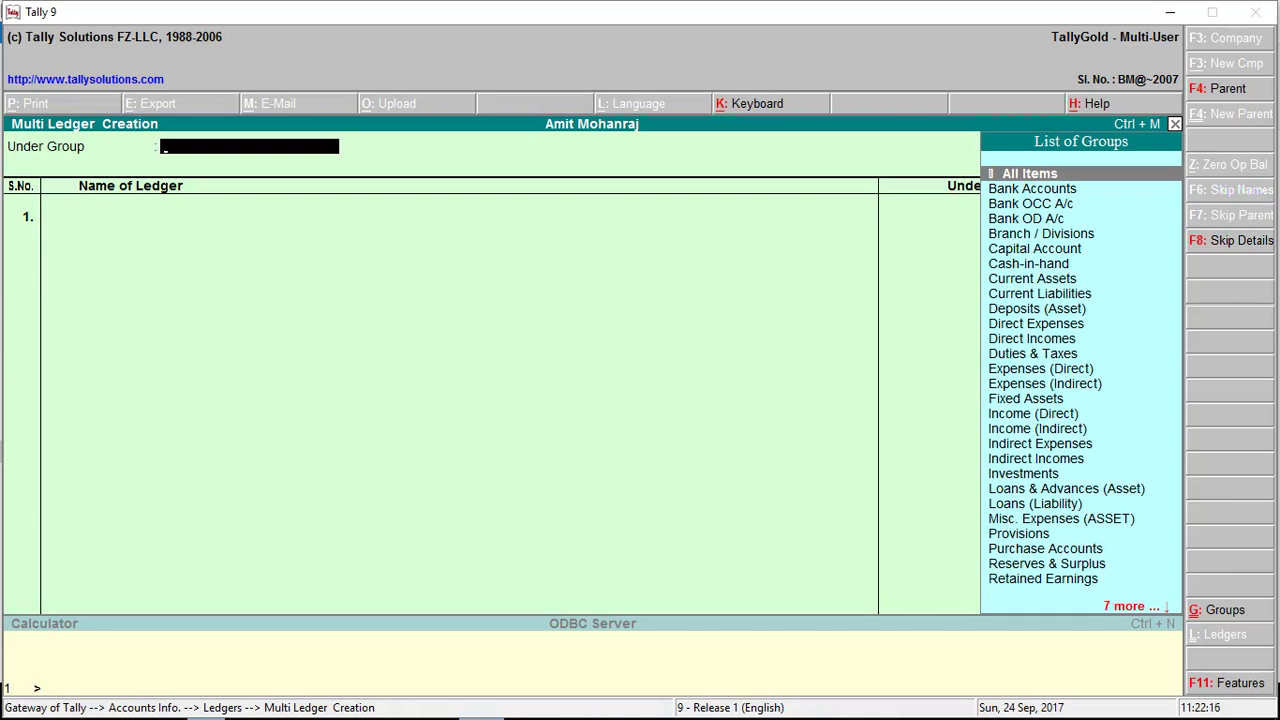
Step: Set the Multi Ledger Creation default Under Group to All Items
{"action": "key", "text": "Down"}
{"action": "key", "text": "Down"}
{"action": "key", "text": "Down"}
{"action": "key", "text": "Down"}
{"action": "key", "text": "Down"}
{"action": "key", "text": "Down"}
{"action": "key", "text": "Down"}
{"action": "key", "text": "Down"}
{"action": "key", "text": "Down"}
{"action": "key", "text": "Down"}
{"action": "key", "text": "Down"}
{"action": "key", "text": "Down"}
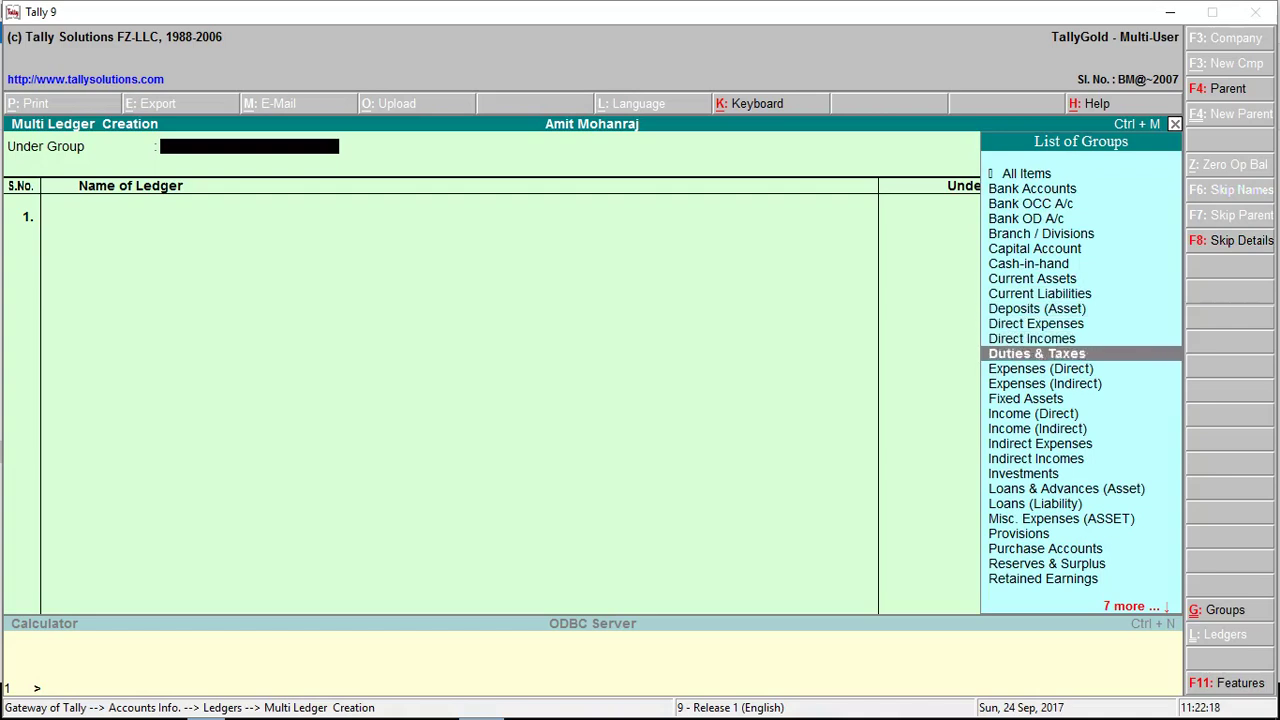
{"action": "key", "text": "Down"}
{"action": "key", "text": "Down"}
{"action": "key", "text": "Down"}
{"action": "key", "text": "Down"}
{"action": "key", "text": "Down"}
{"action": "key", "text": "Down"}
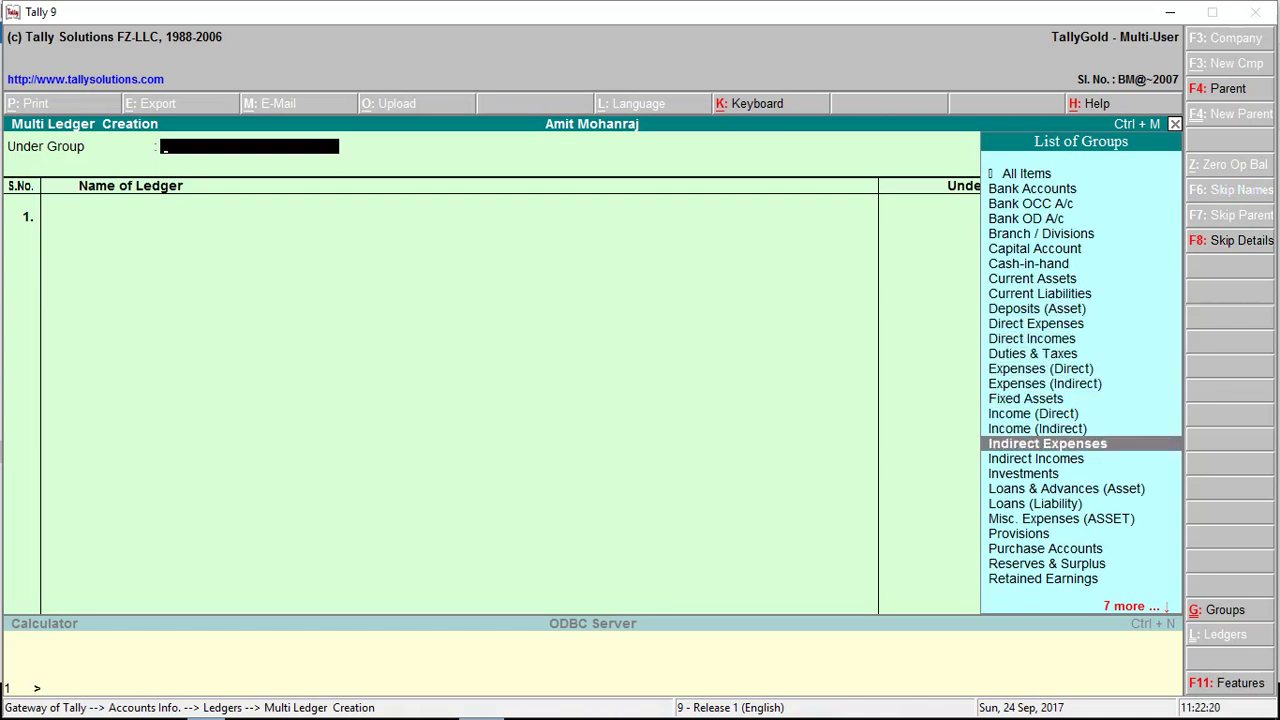
{"action": "key", "text": "Down"}
{"action": "key", "text": "Down"}
{"action": "key", "text": "Down"}
{"action": "key", "text": "Down"}
{"action": "key", "text": "Down"}
{"action": "key", "text": "Down"}
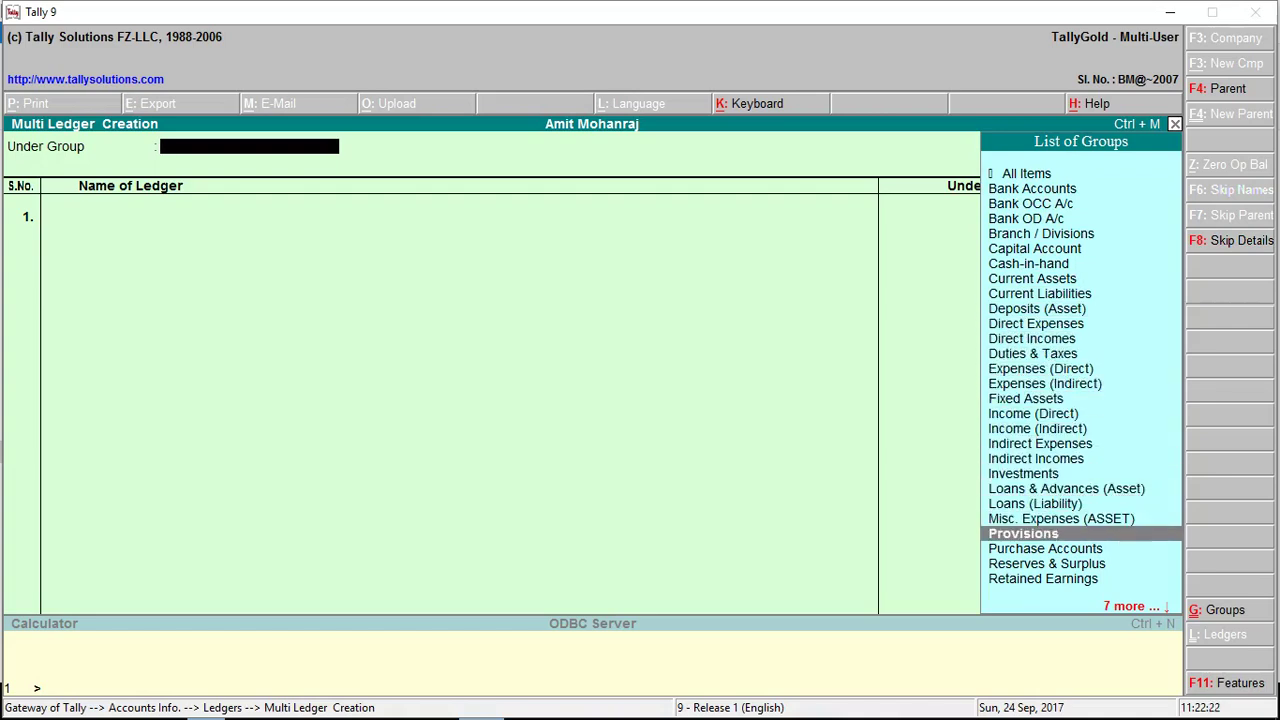
{"action": "type", "text": "S"}
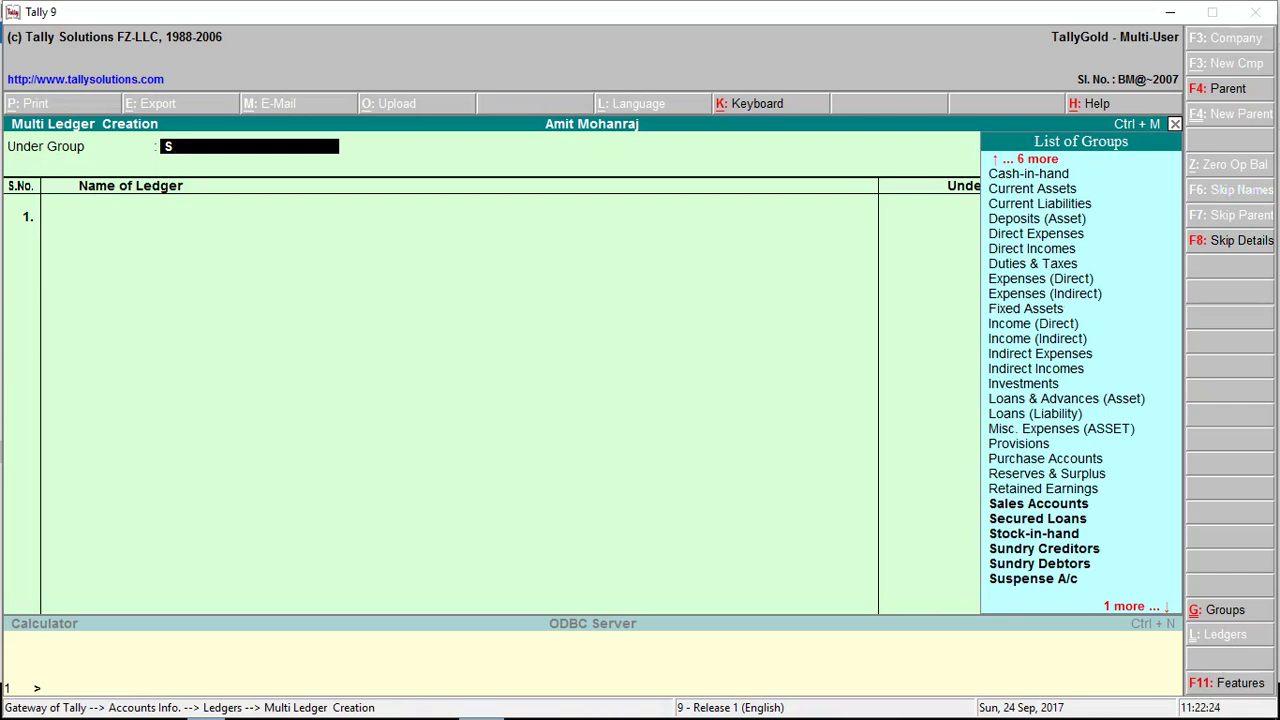
{"action": "type", "text": "u"}
{"action": "key", "text": "Up"}
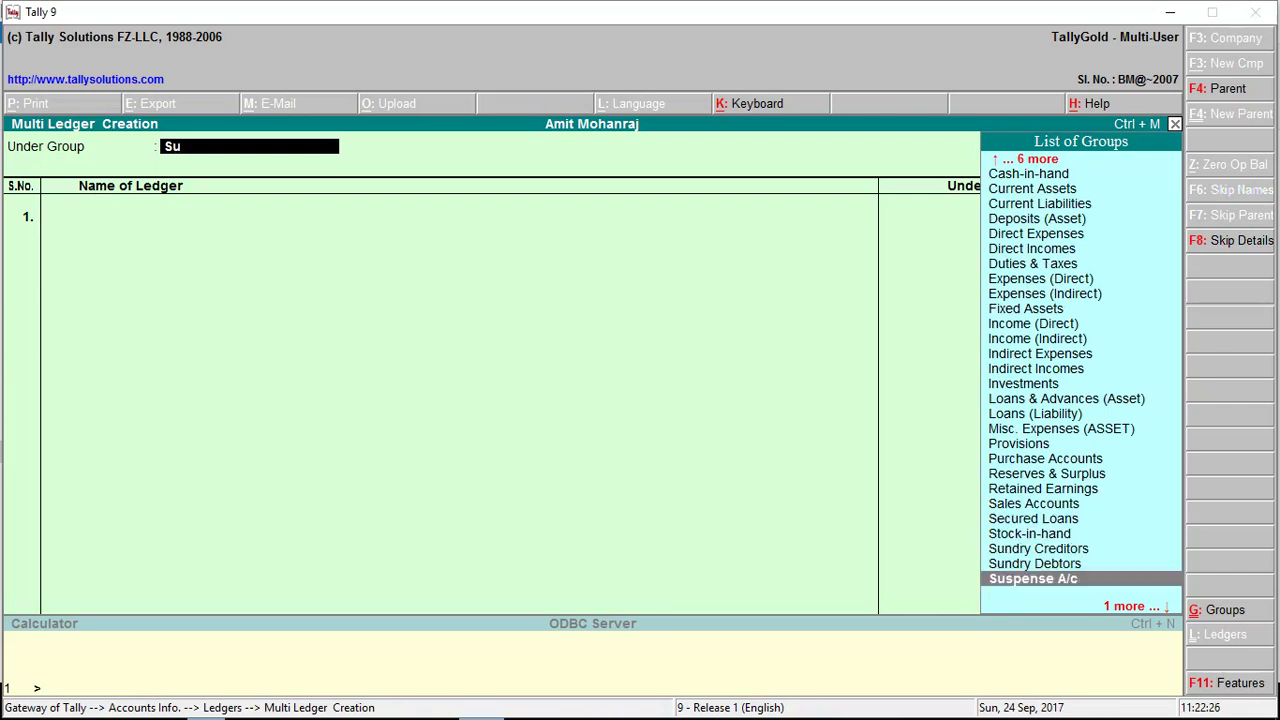
{"action": "key", "text": "Up"}
{"action": "key", "text": "Return"}
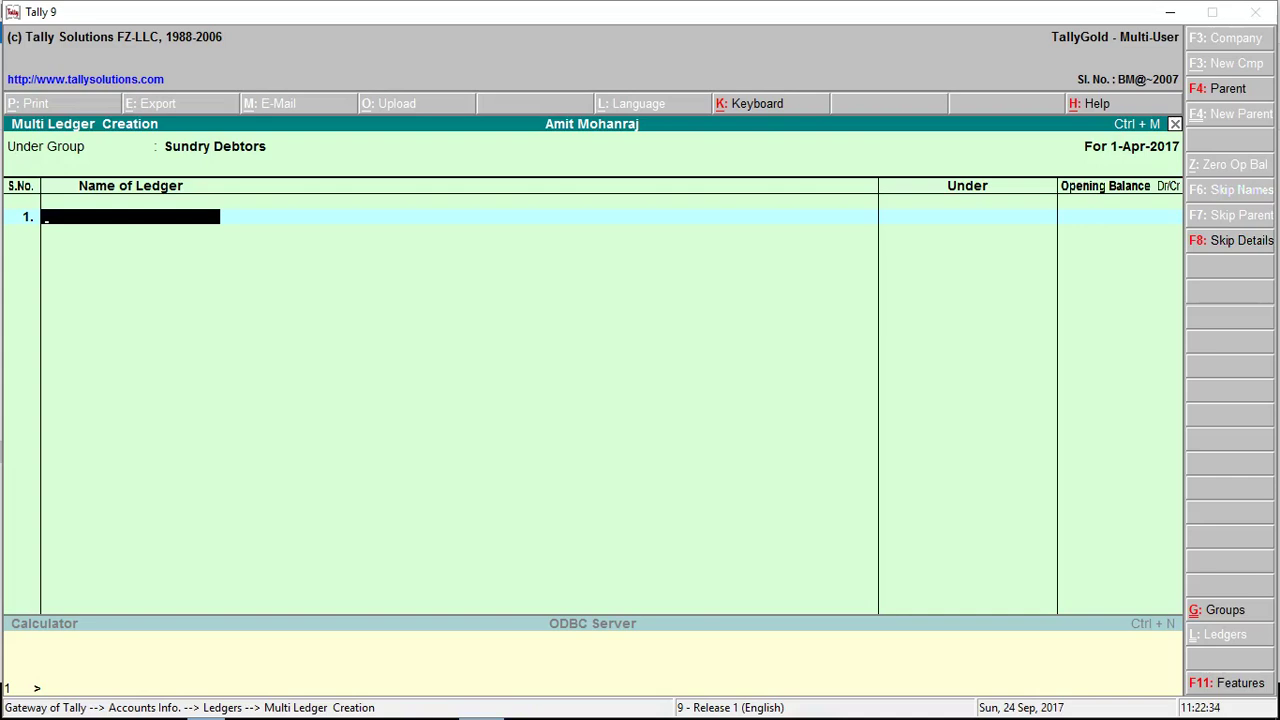
{"action": "key", "text": "BackSpace"}
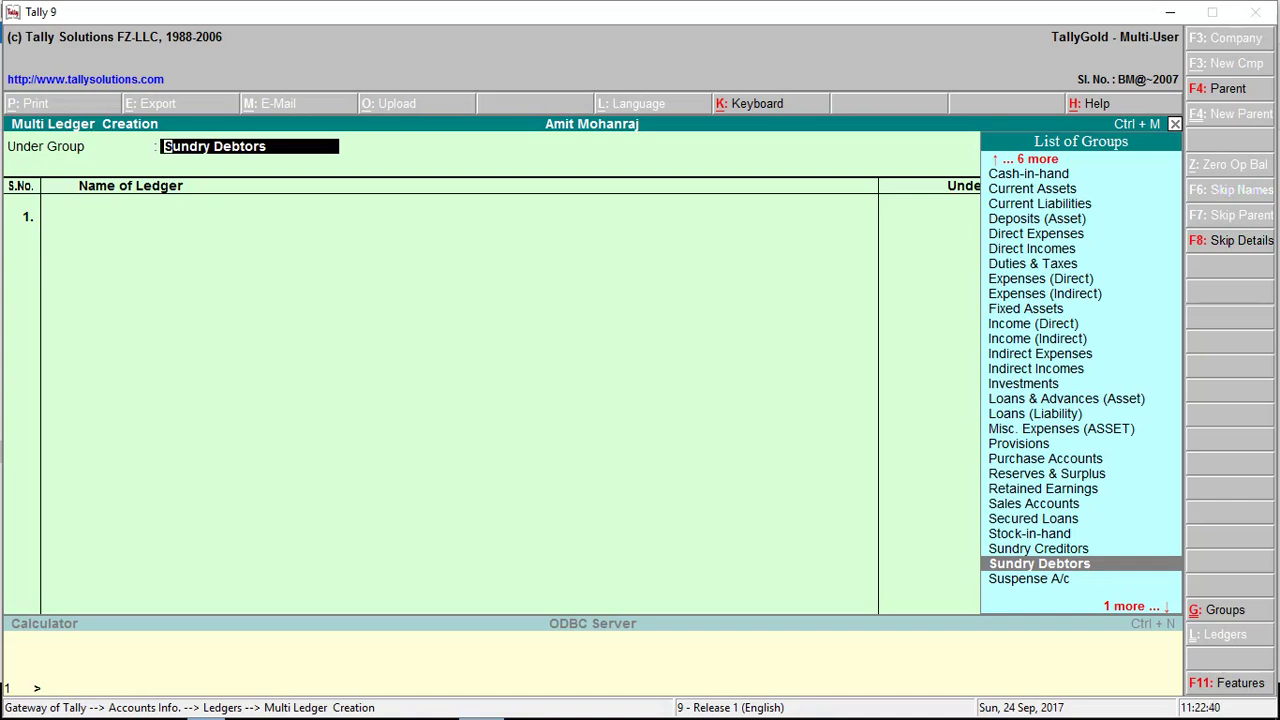
{"action": "key", "text": "Up"}
{"action": "key", "text": "Up"}
{"action": "key", "text": "Up"}
{"action": "key", "text": "Up"}
{"action": "key", "text": "Up"}
{"action": "key", "text": "Up"}
{"action": "key", "text": "Up"}
{"action": "key", "text": "Up"}
{"action": "key", "text": "Up"}
{"action": "key", "text": "Up"}
{"action": "key", "text": "Up"}
{"action": "key", "text": "Up"}
{"action": "key", "text": "Up"}
{"action": "key", "text": "Up"}
{"action": "key", "text": "Up"}
{"action": "key", "text": "Up"}
{"action": "key", "text": "Up"}
{"action": "key", "text": "Up"}
{"action": "key", "text": "Up"}
{"action": "key", "text": "Up"}
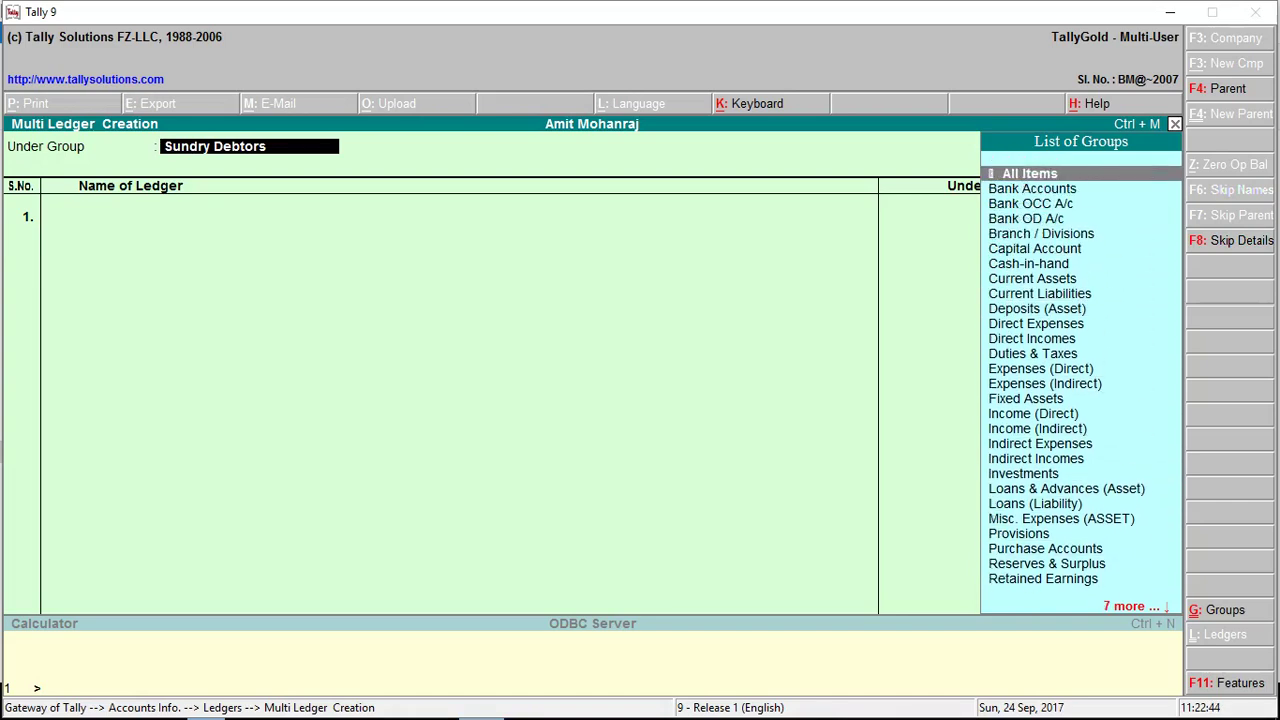
{"action": "key", "text": "Return"}
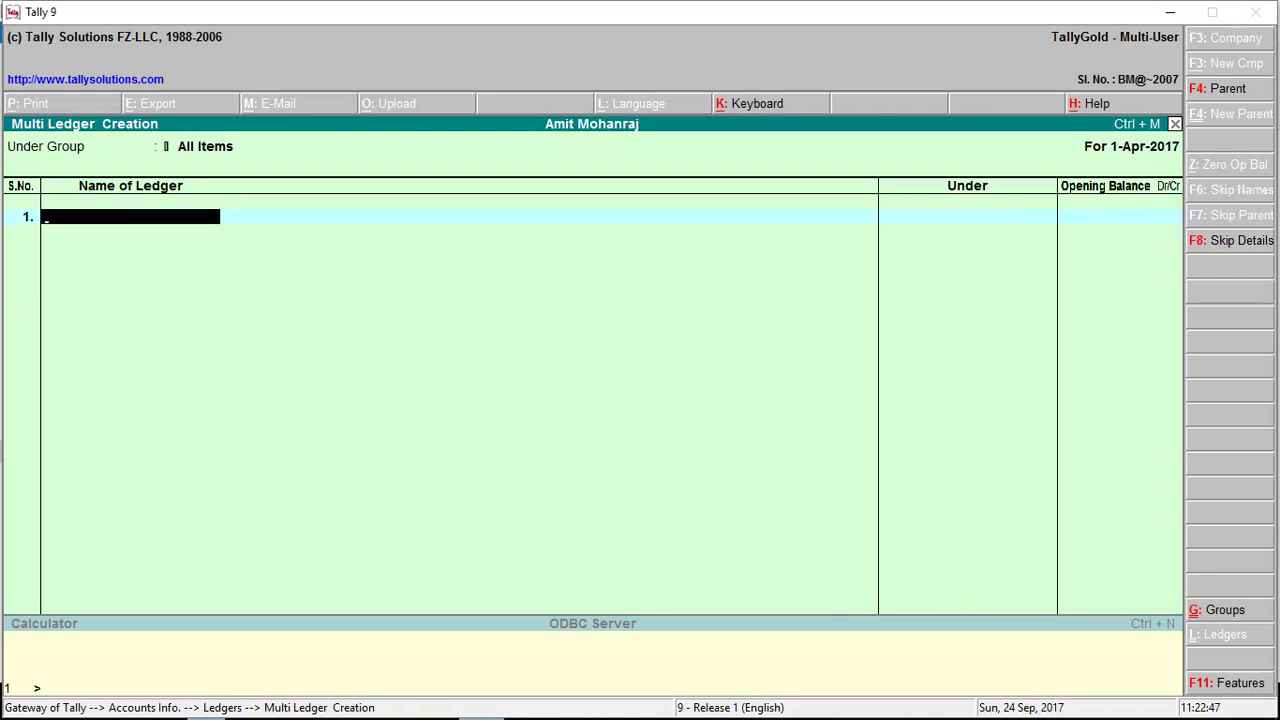
Step: Enter Furniture under Fixed Assets and Loan under Current Liabilities, with blank opening balances
{"action": "type", "text": "Furniture"}
{"action": "key", "text": "Return"}
{"action": "type", "text": "Fi"}
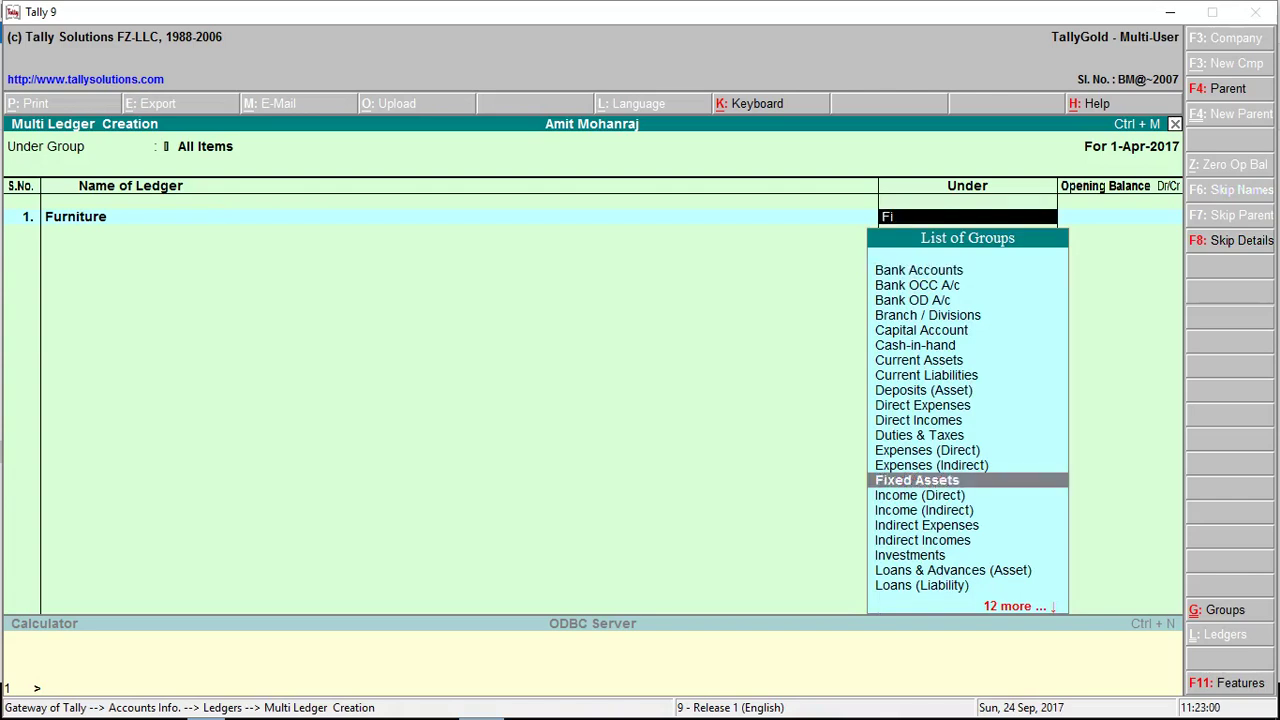
{"action": "key", "text": "Return"}
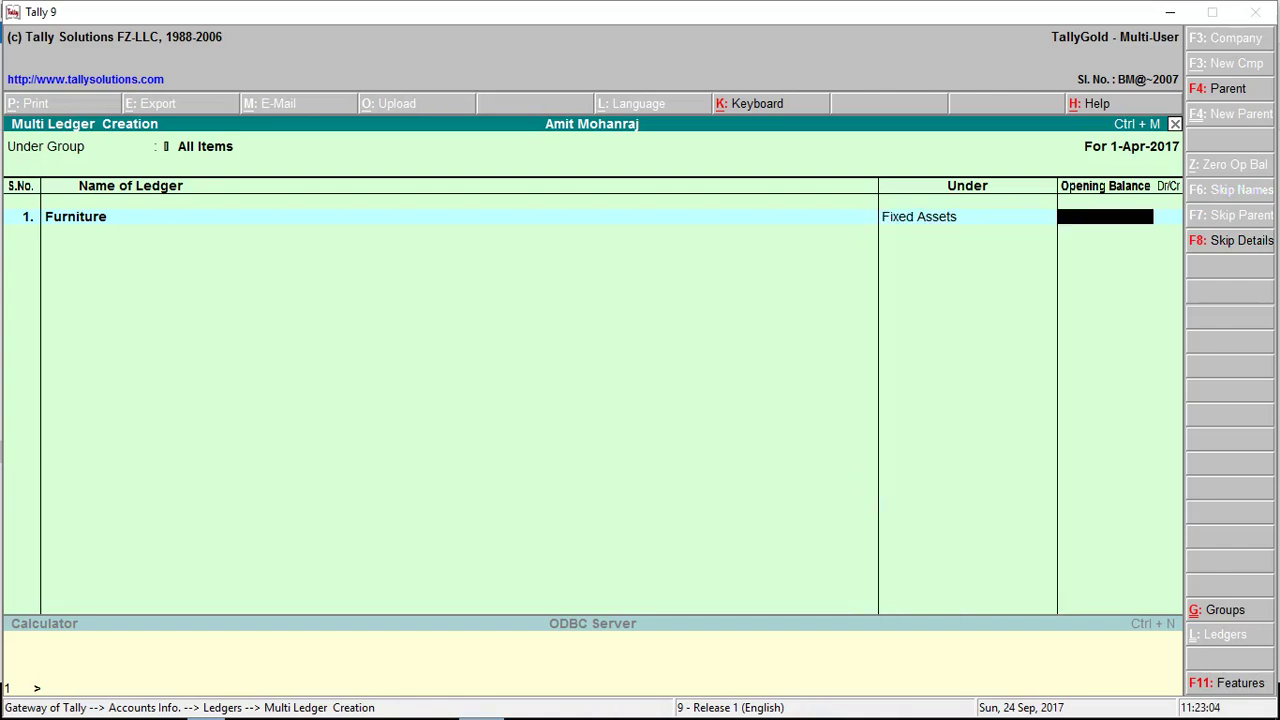
{"action": "key", "text": "Return"}
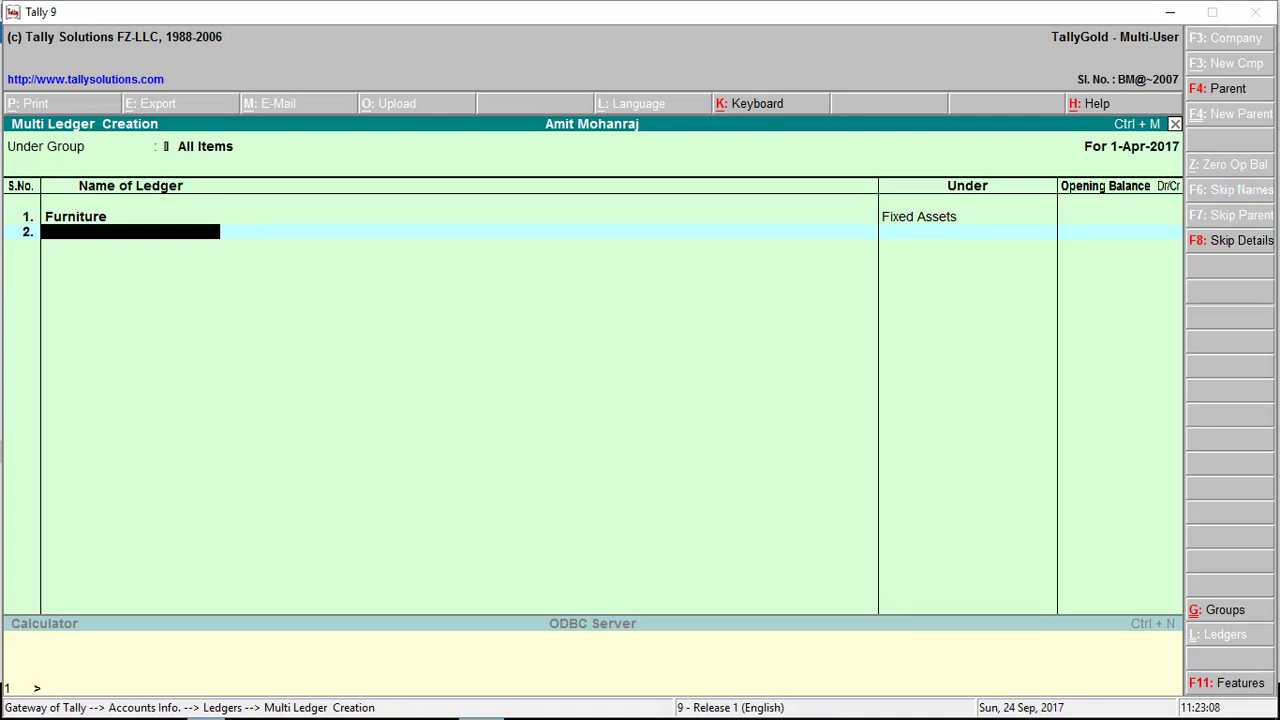
{"action": "type", "text": "Loan"}
{"action": "key", "text": "Return"}
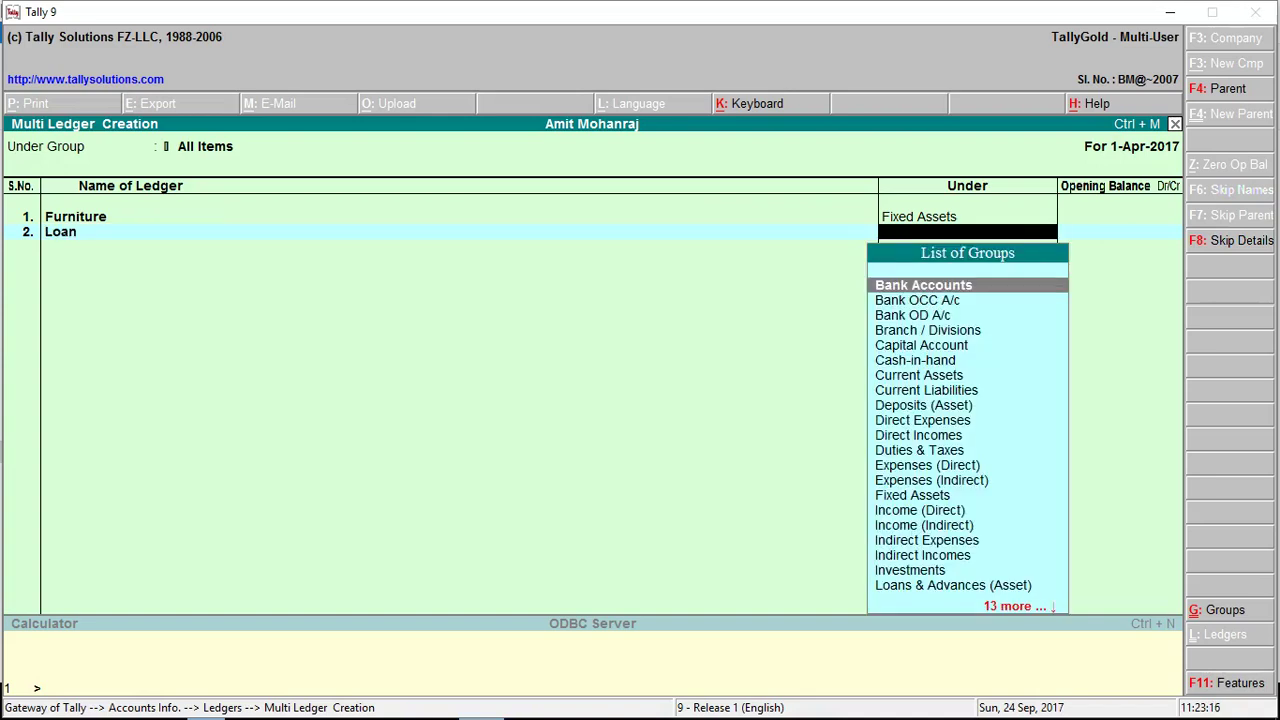
{"action": "type", "text": "Cu"}
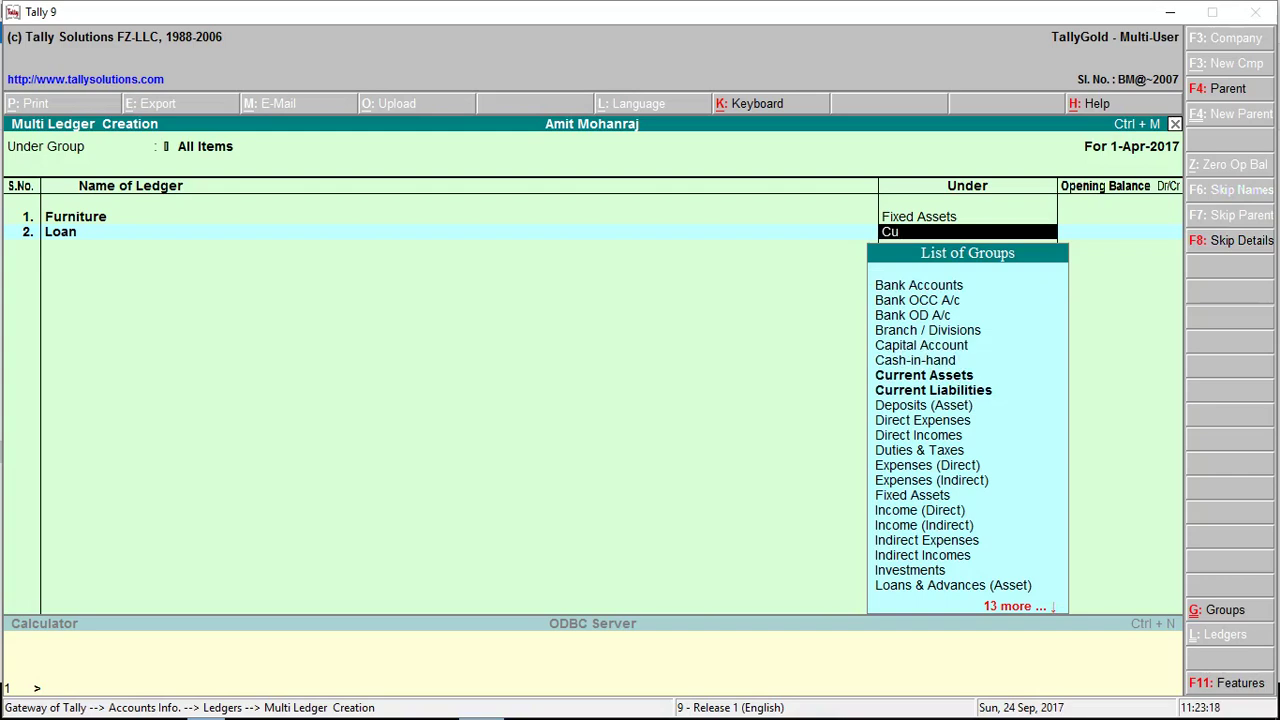
{"action": "key", "text": "Down"}
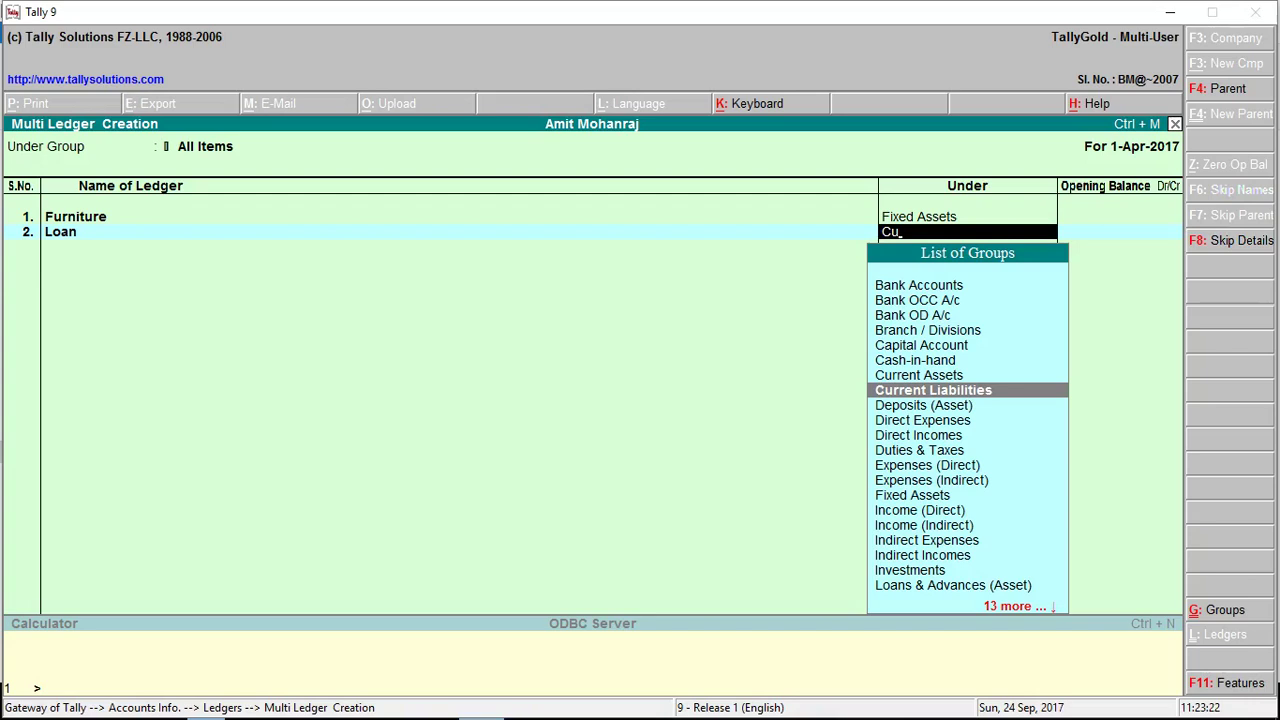
{"action": "key", "text": "Return"}
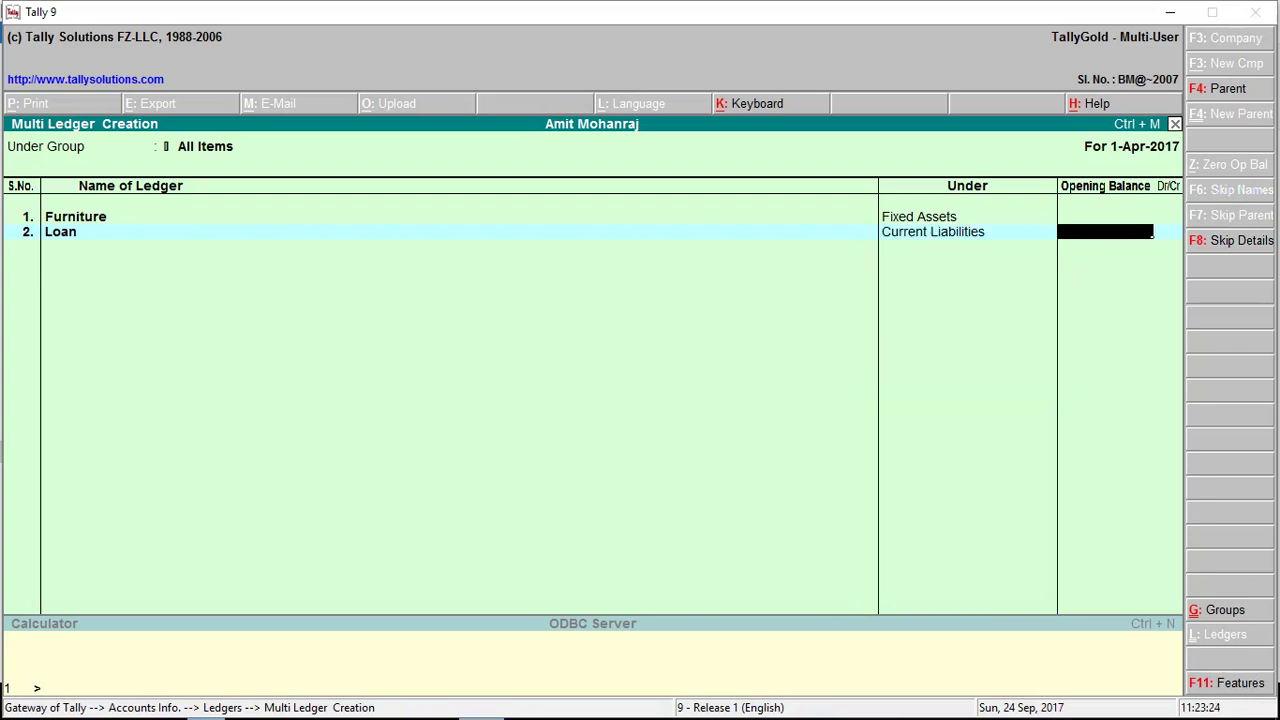
{"action": "key", "text": "Return"}
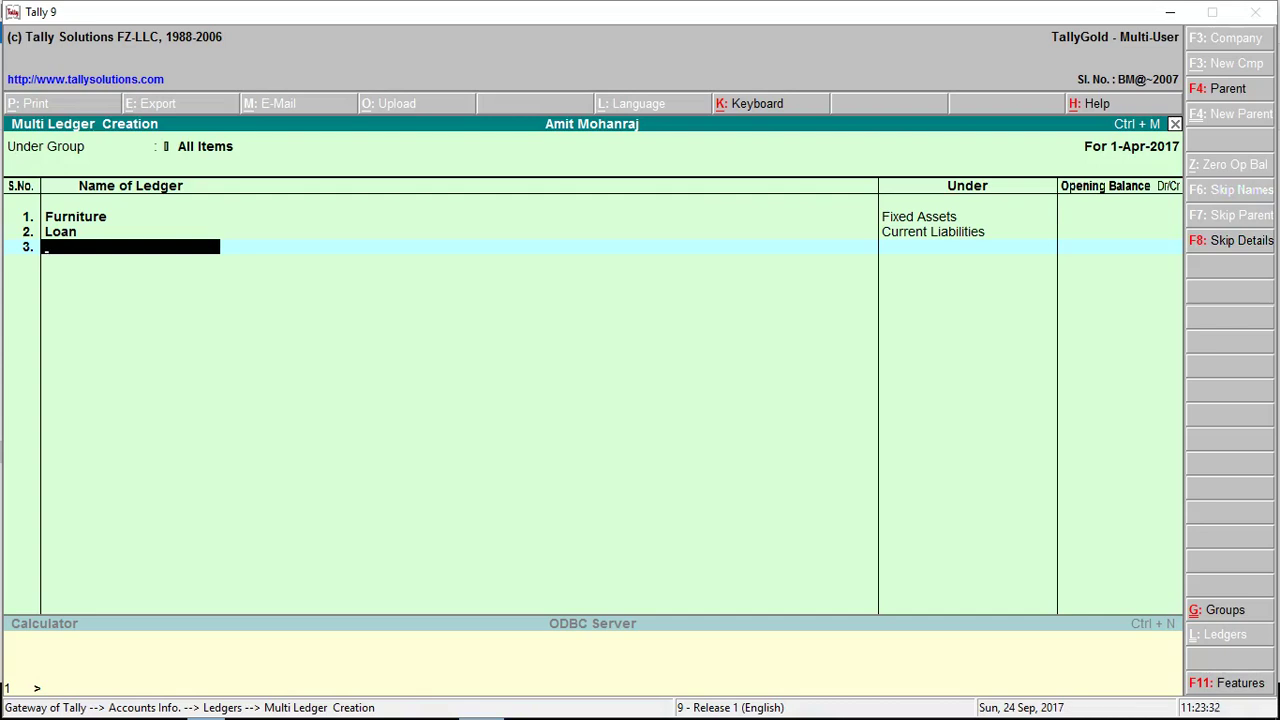
{"action": "key", "text": "Return"}
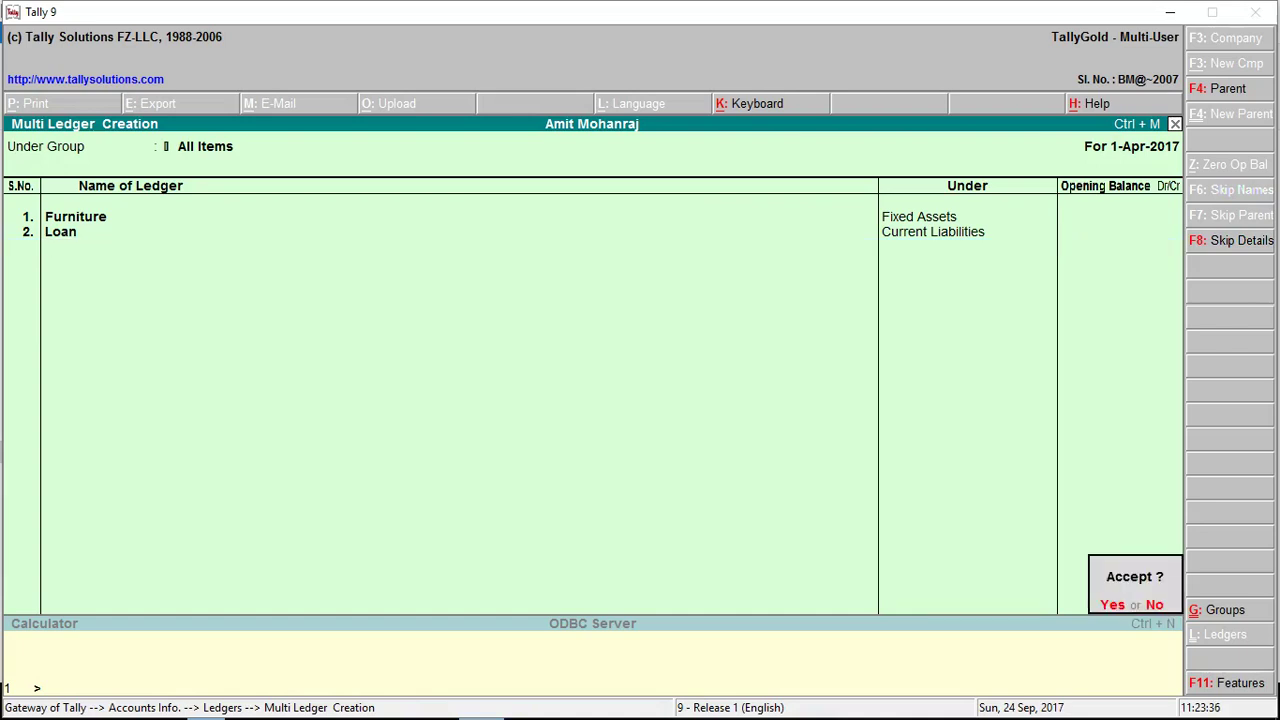
Step: Accept the Furniture and Loan ledgers and return to Gateway of Tally
{"action": "key", "text": "y"}
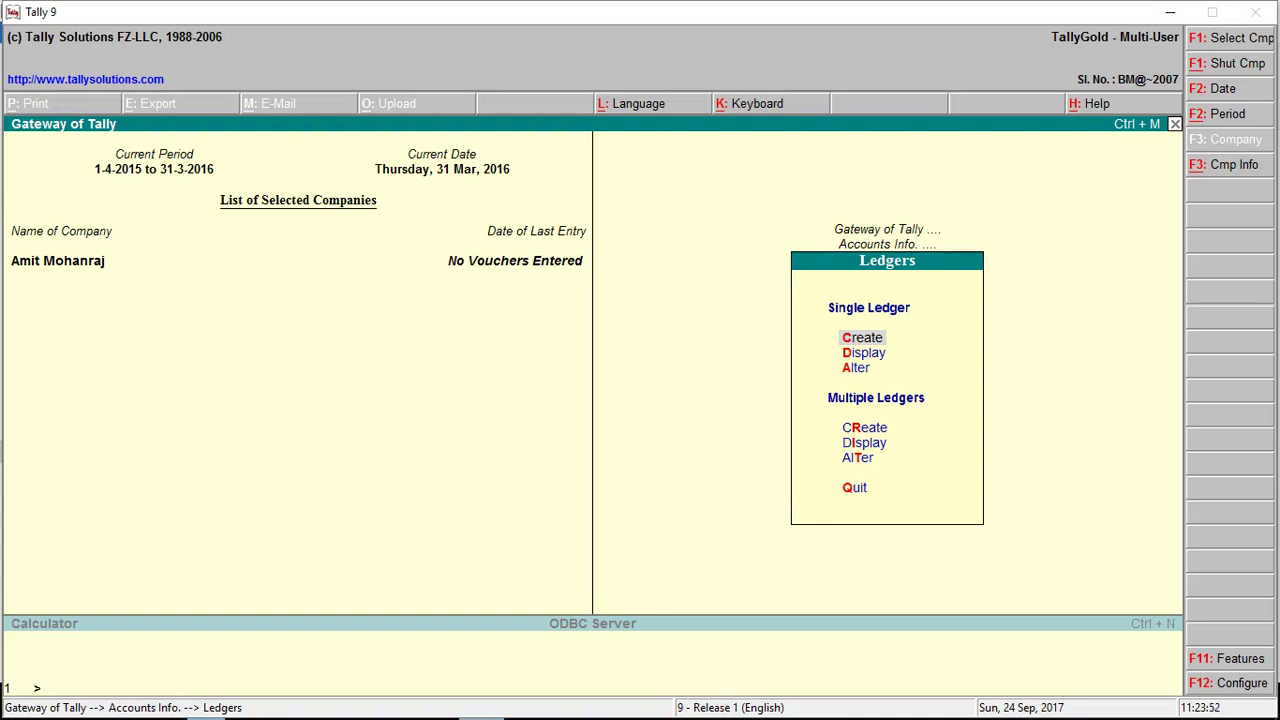
{"action": "key", "text": "Escape"}
{"action": "key", "text": "Escape"}
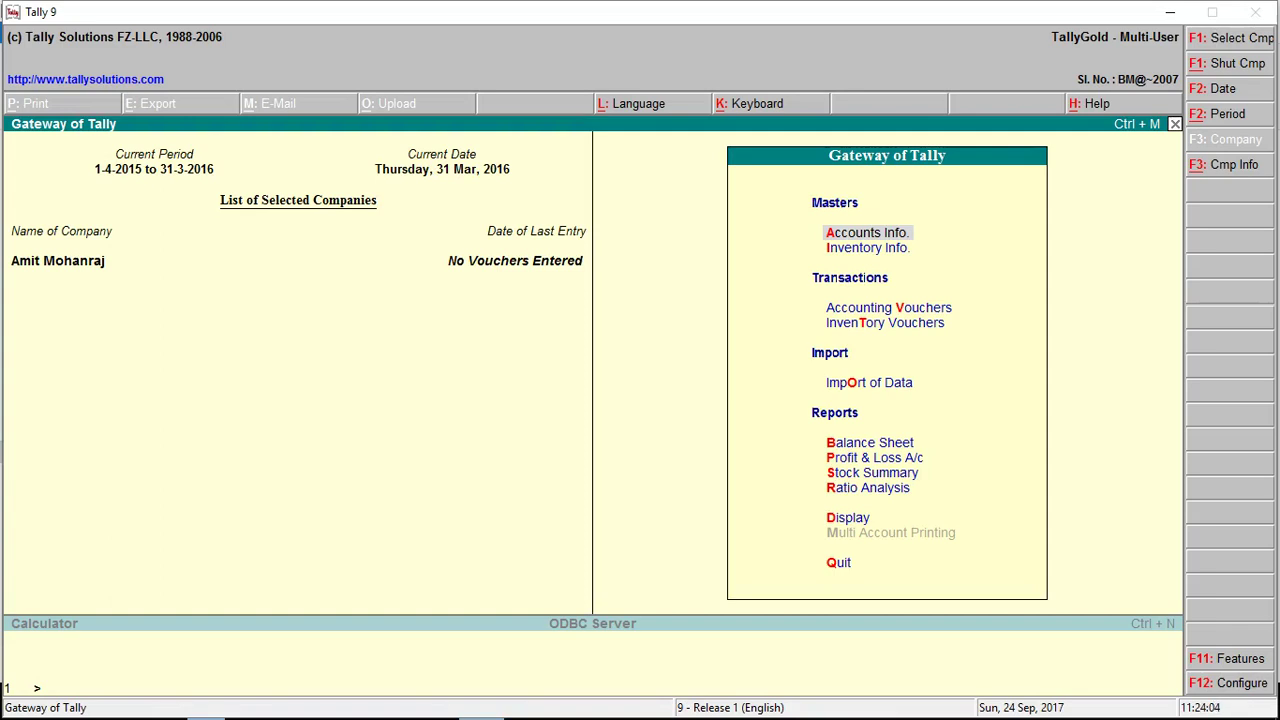
Step: Open Accounting Vouchers, bringing up Payment voucher No. 1 dated 31-Mar-2016
{"action": "left_click", "coordinate": [888, 307]}
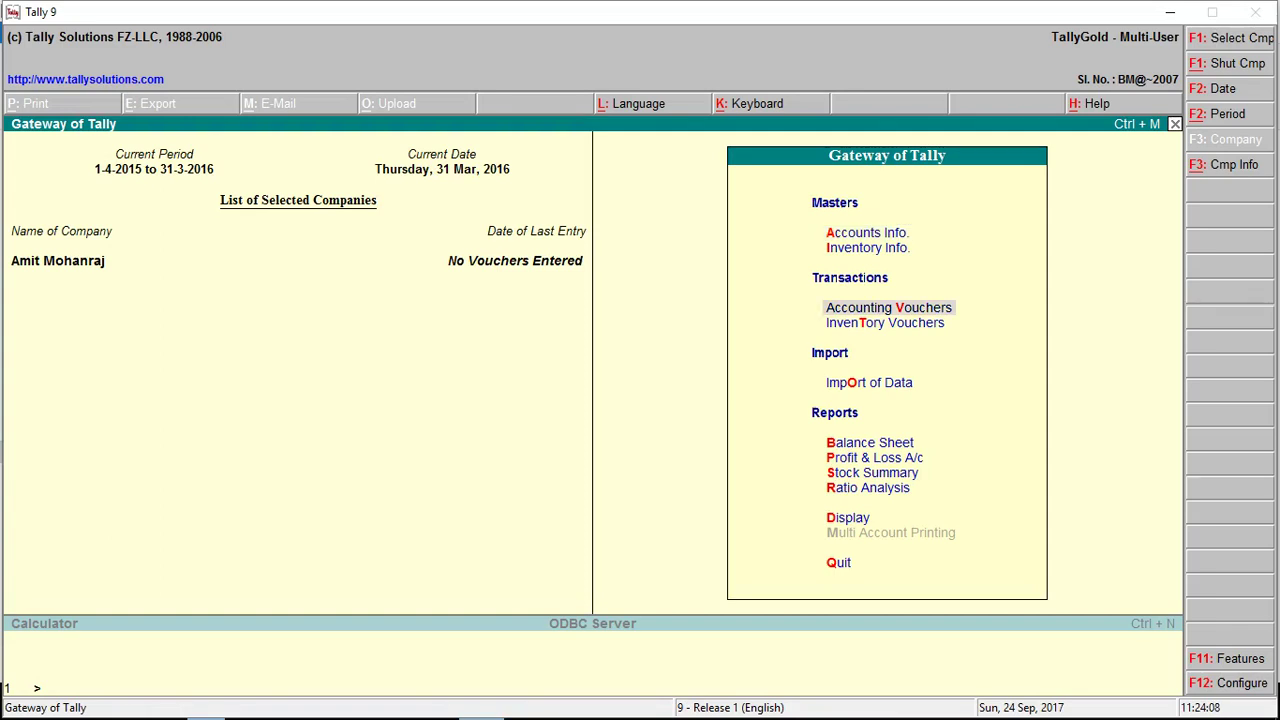
{"action": "key", "text": "Return"}
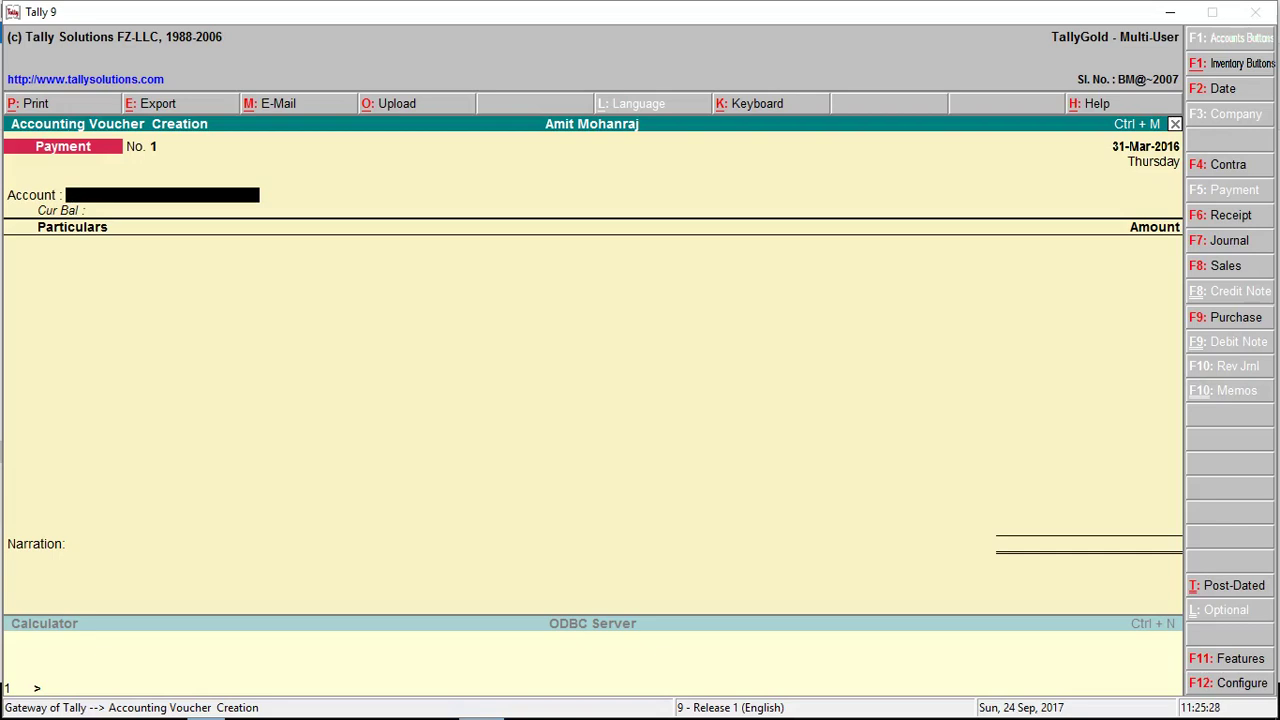
Step: Switch the voucher to Receipt (F6) and set Cash as the account
{"action": "key", "text": "F6"}
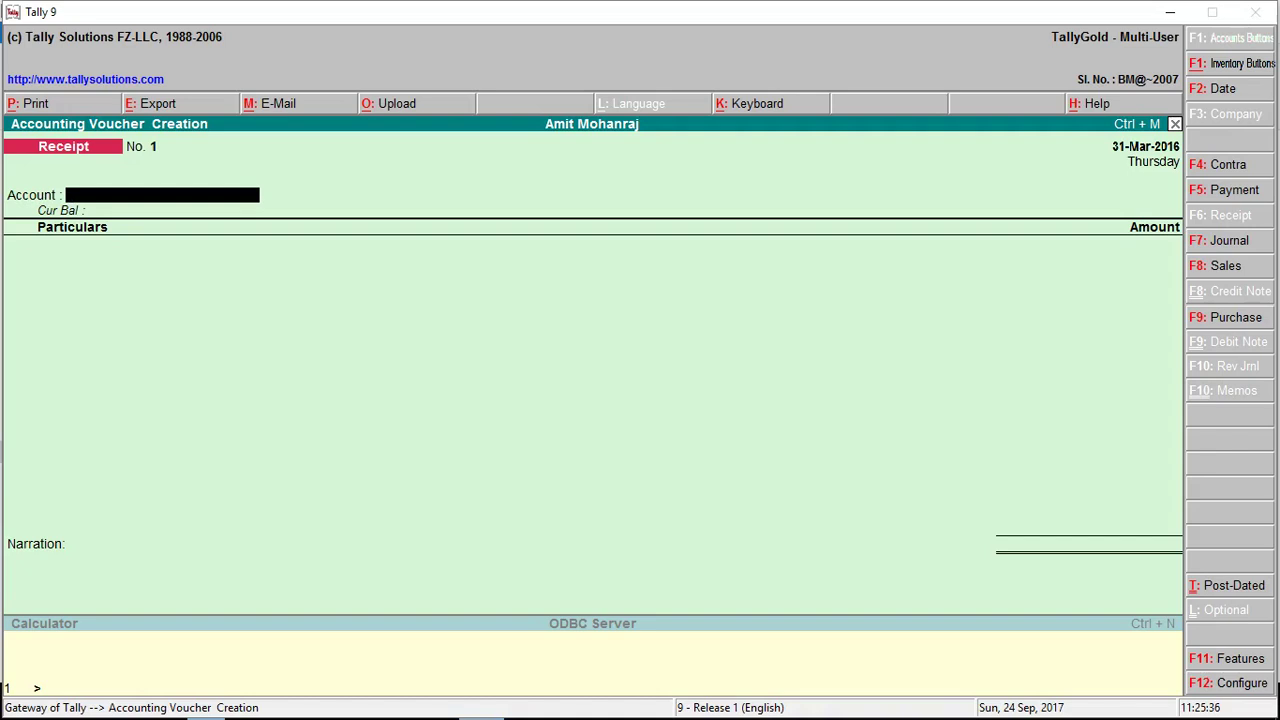
{"action": "type", "text": "Ca"}
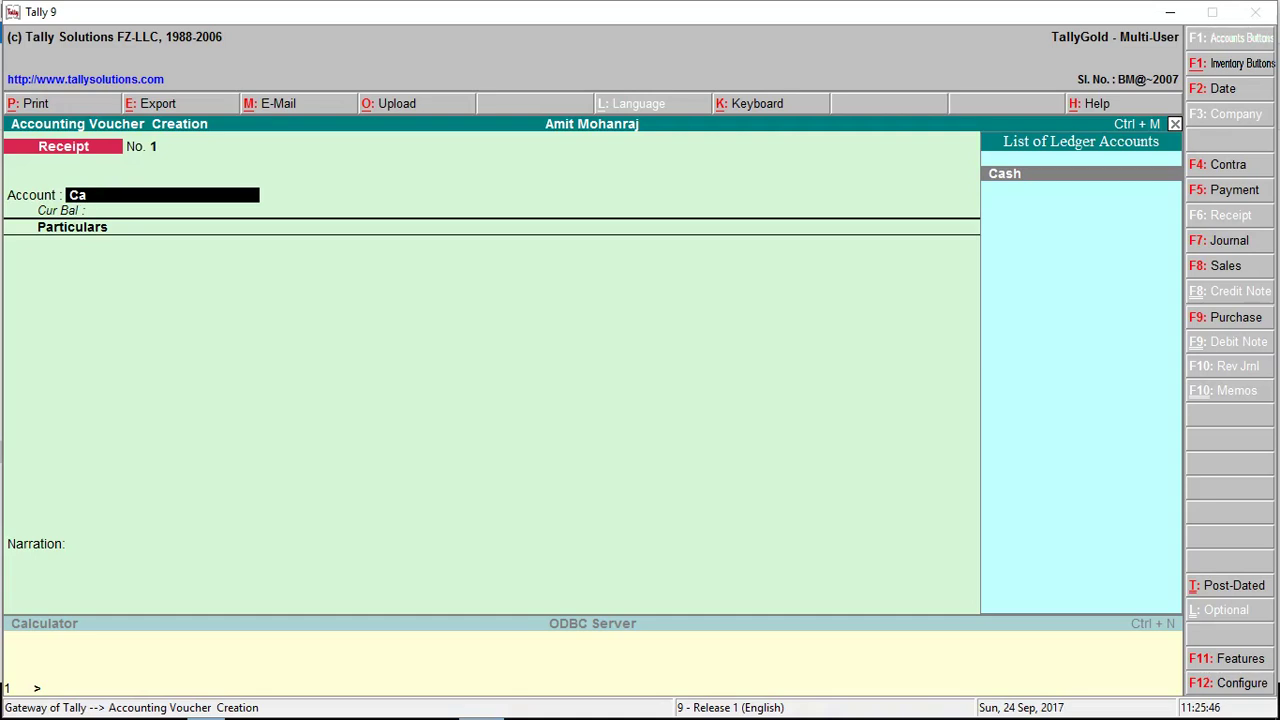
{"action": "key", "text": "Return"}
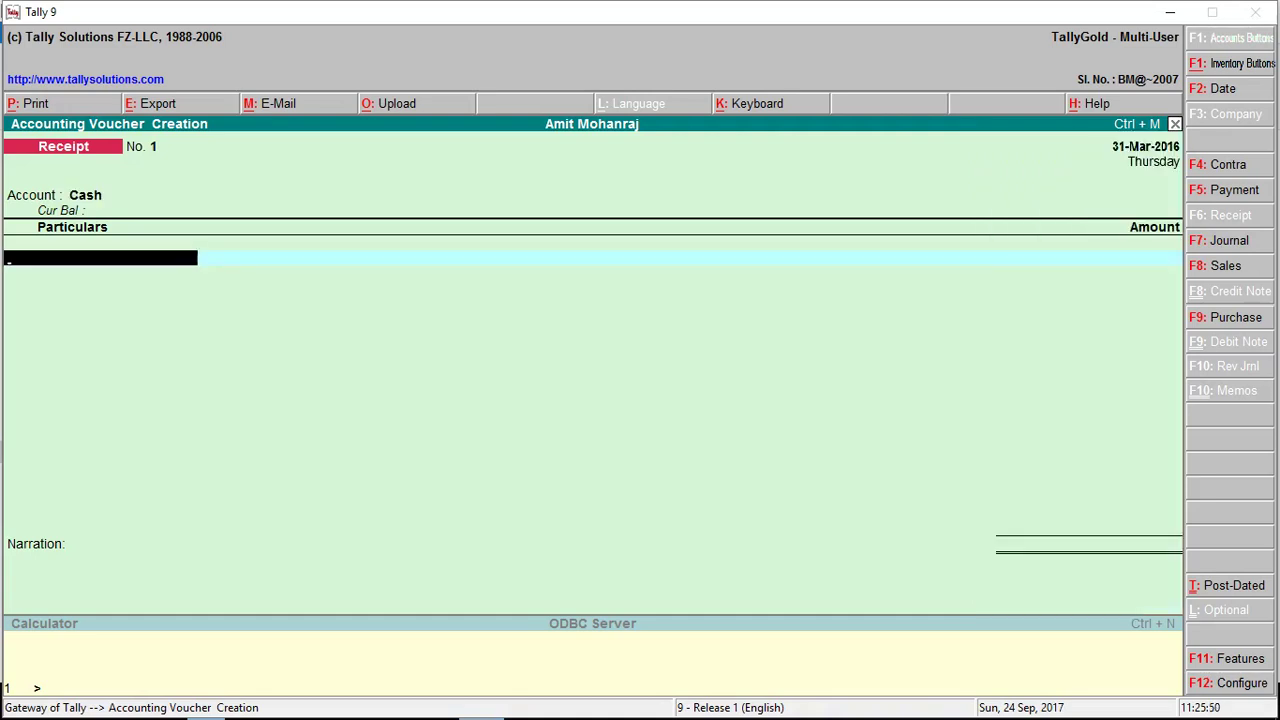
Step: Credit Capital Account 50,000, narrate 'being capital introduced' and attempt to save the receipt
{"action": "type", "text": "Ca"}
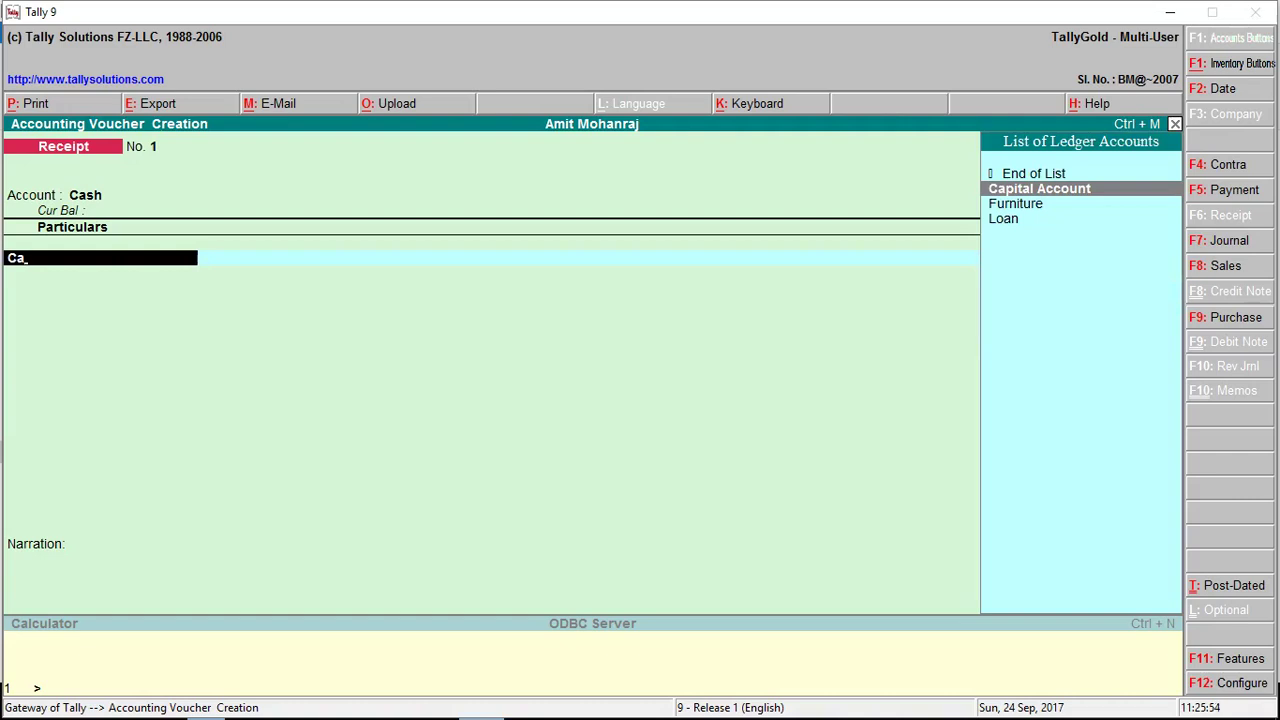
{"action": "key", "text": "Return"}
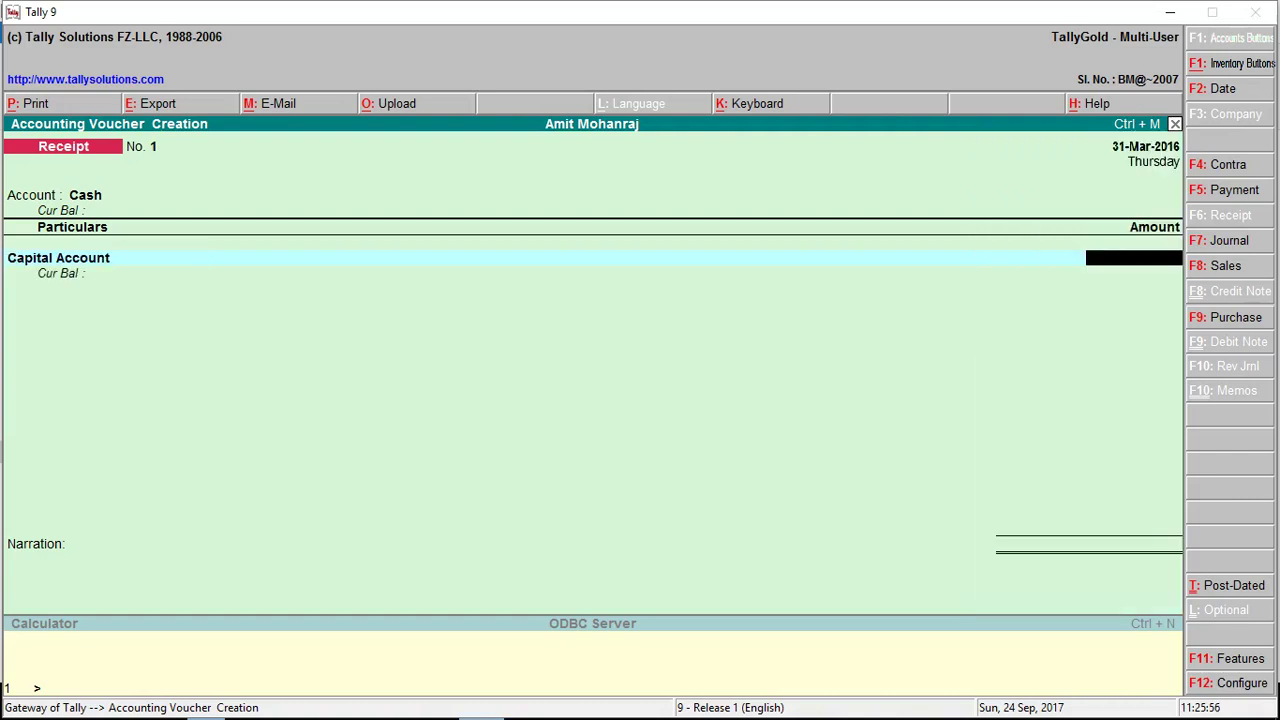
{"action": "type", "text": "50000"}
{"action": "key", "text": "Return"}
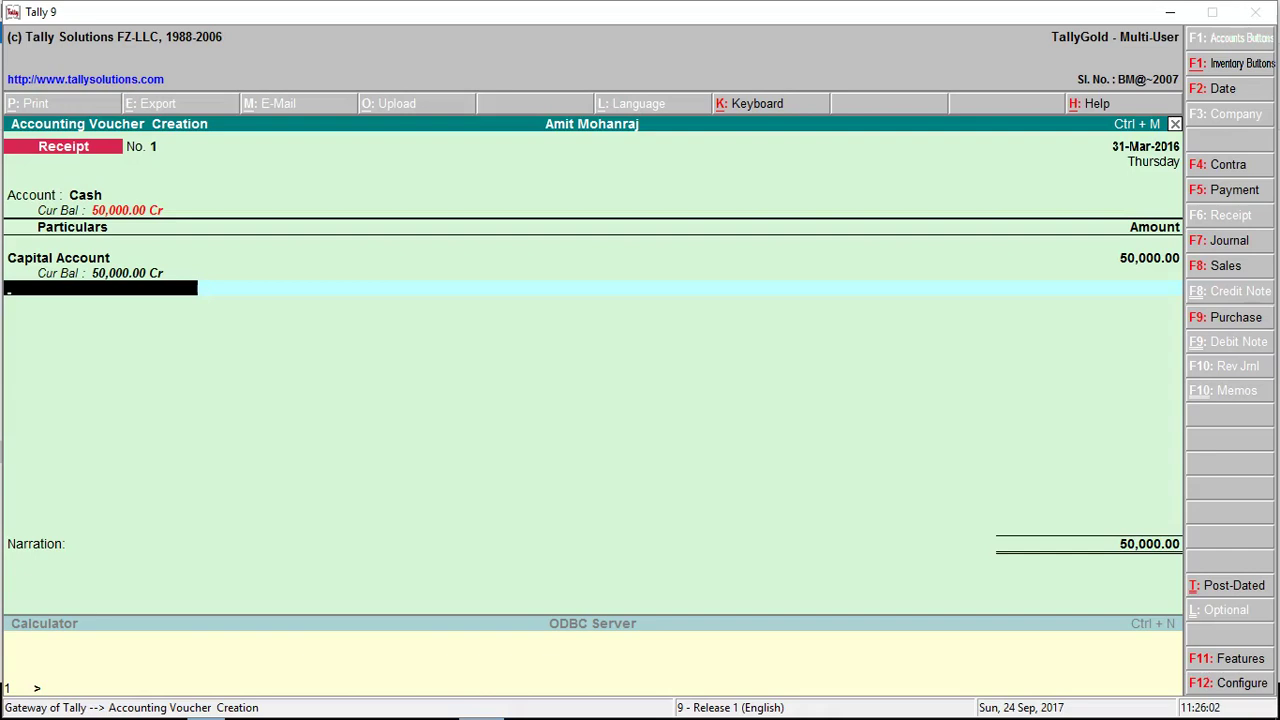
{"action": "key", "text": "Return"}
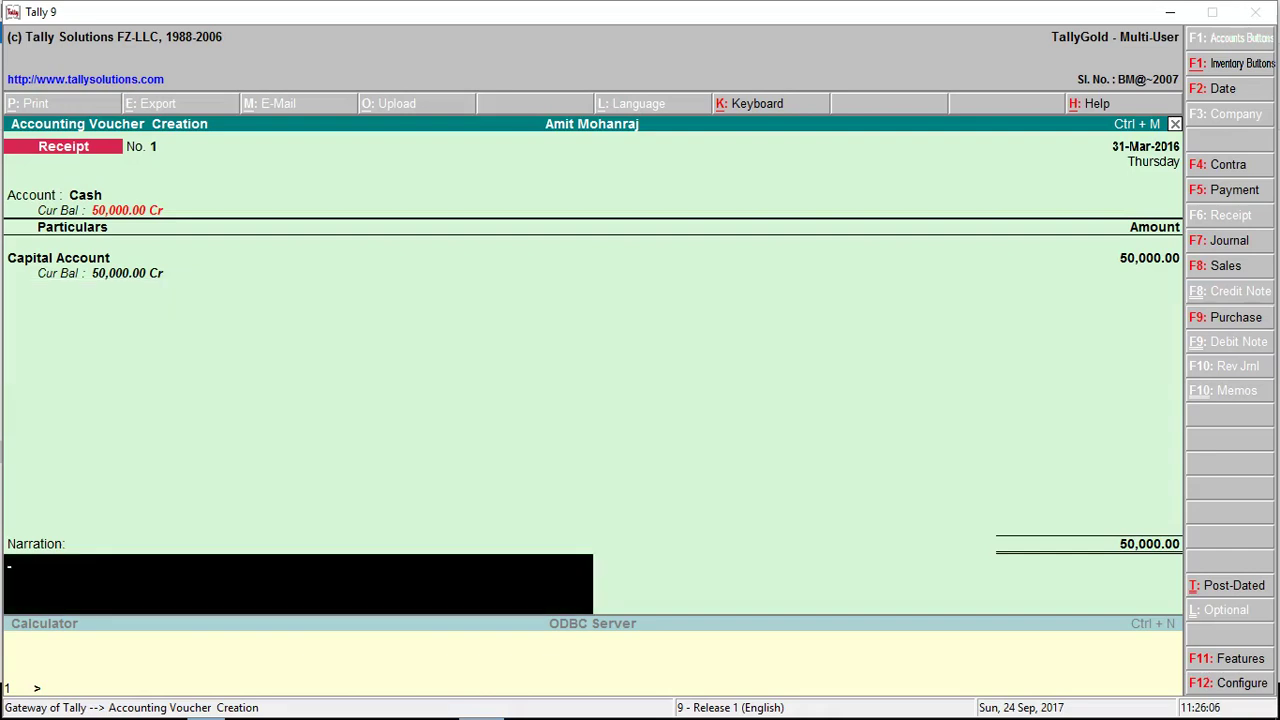
{"action": "type", "text": "being capital intr"}
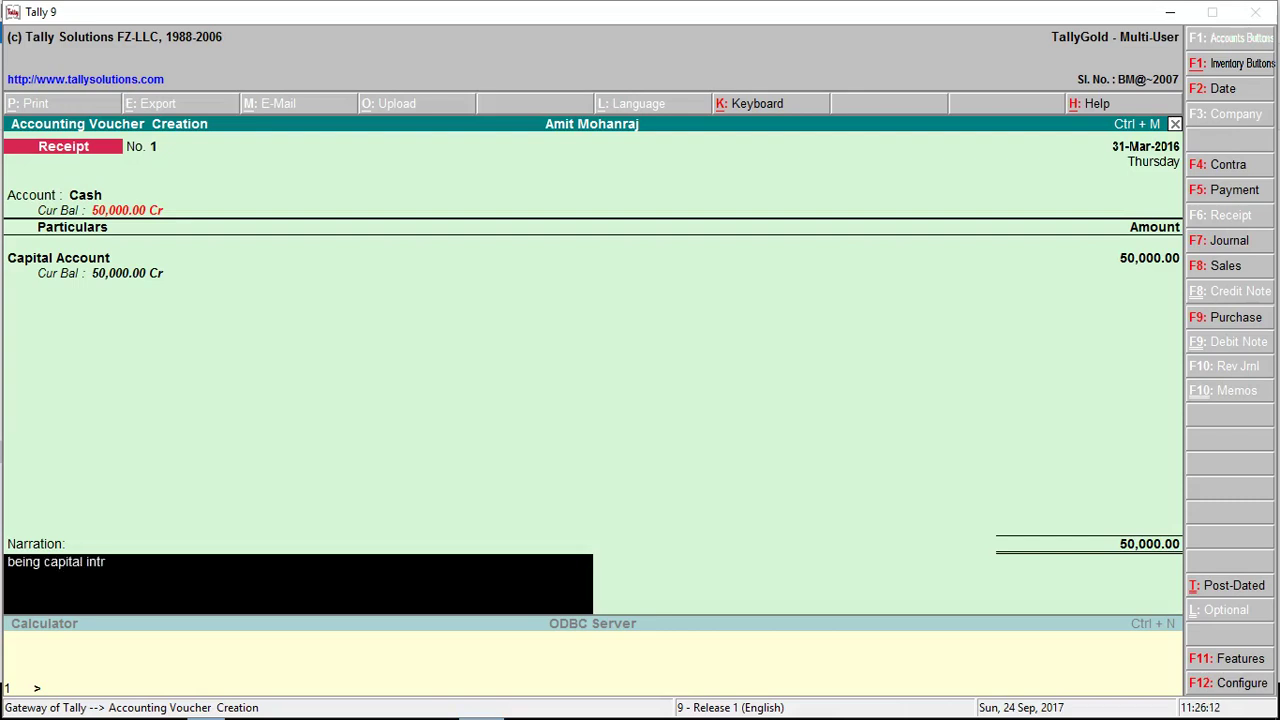
{"action": "type", "text": "oduced"}
{"action": "key", "text": "Return"}
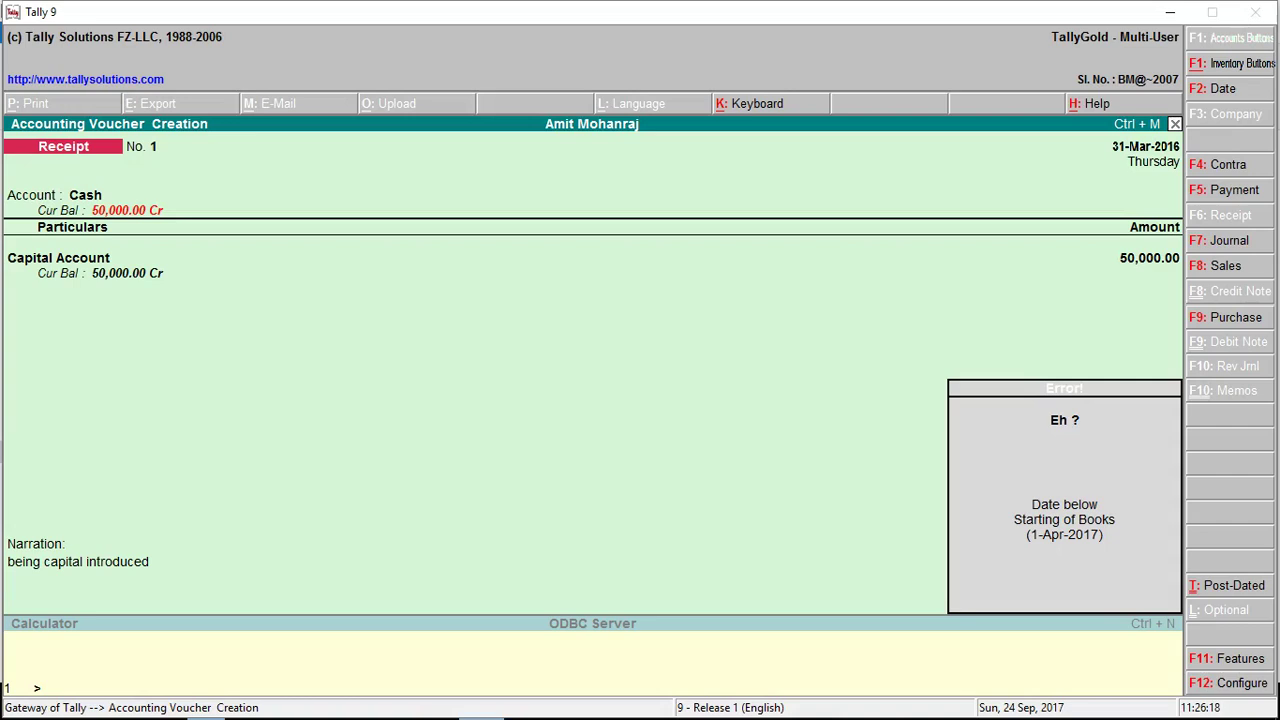
Step: Dismiss the date error, set the period From 1/4/2017 To 31/3/2018 with Alt+F2, and resave
{"action": "key", "text": "Return"}
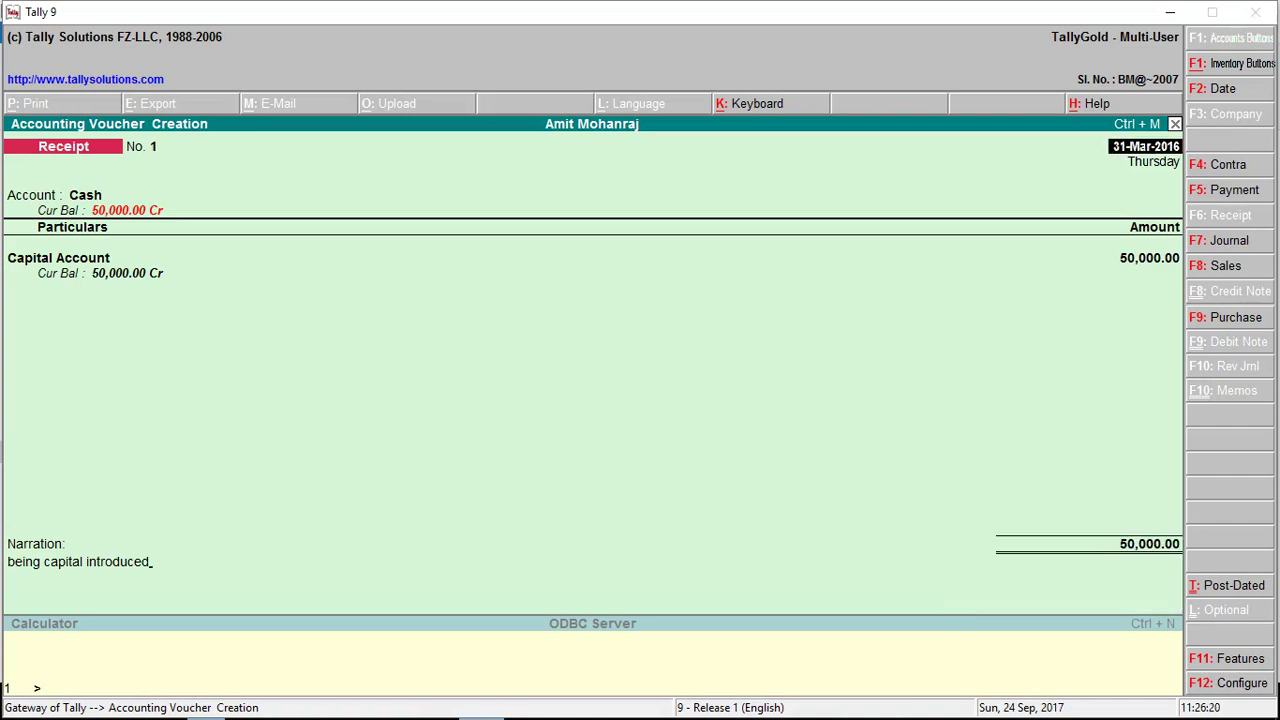
{"action": "key", "text": "alt+F2"}
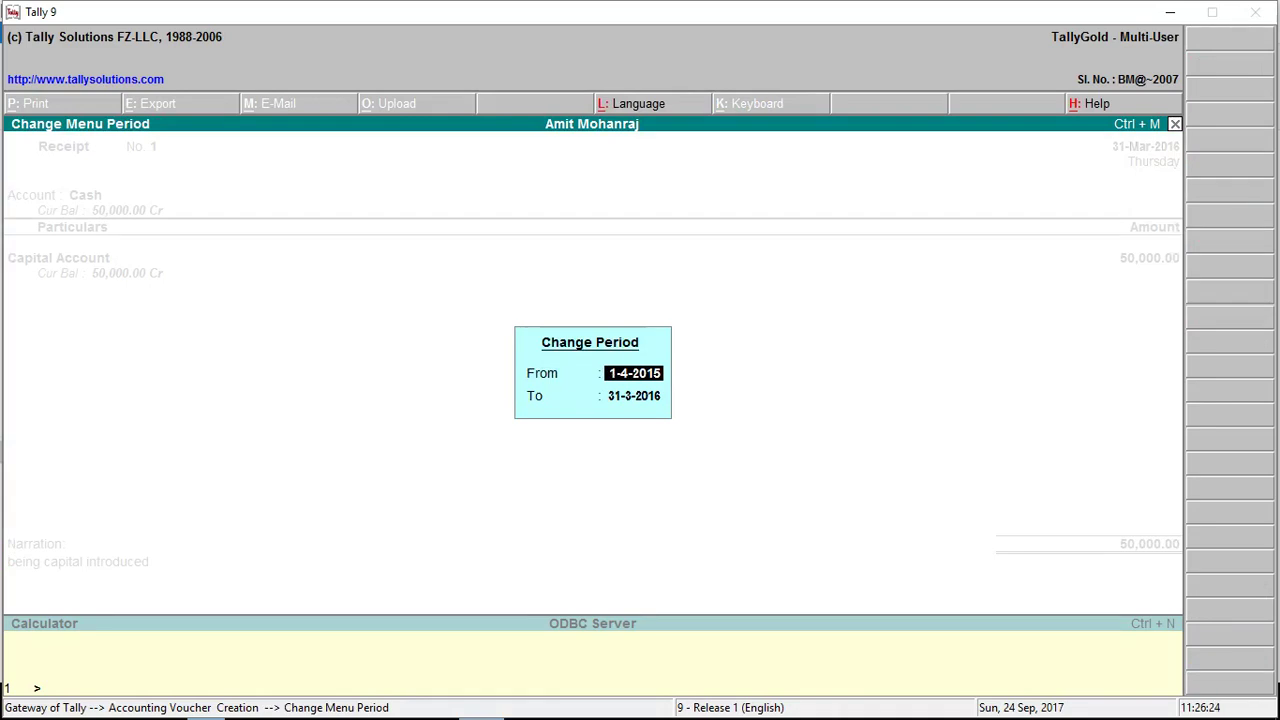
{"action": "type", "text": "1/4/2017"}
{"action": "key", "text": "Return"}
{"action": "type", "text": "3"}
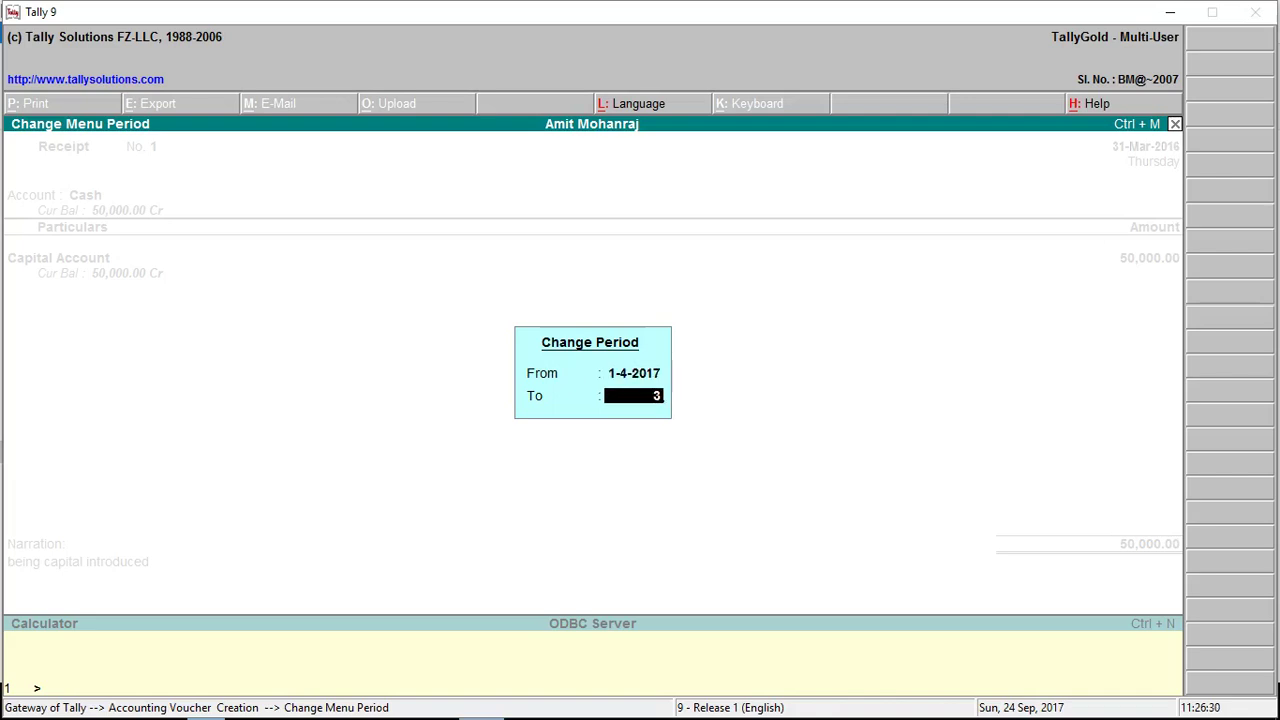
{"action": "type", "text": "1/3/2017"}
{"action": "key", "text": "BackSpace"}
{"action": "type", "text": "8"}
{"action": "key", "text": "Return"}
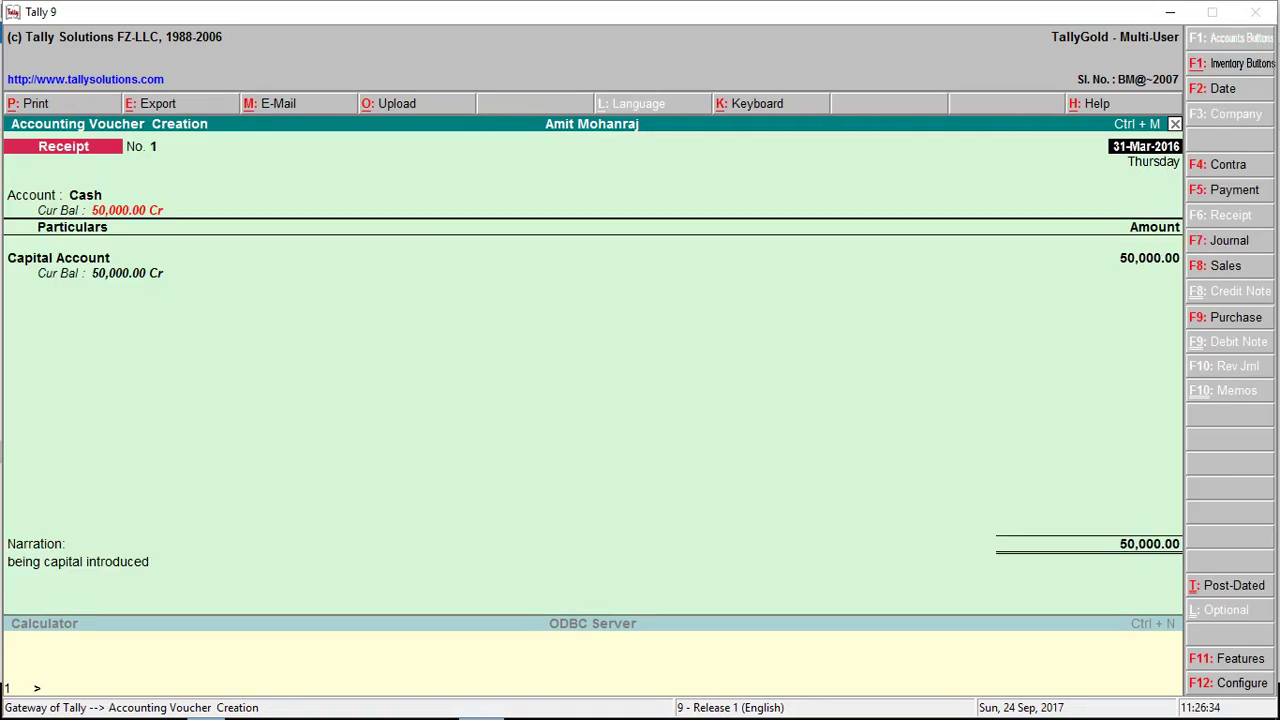
{"action": "key", "text": "Return"}
{"action": "key", "text": "Return"}
{"action": "key", "text": "Return"}
{"action": "key", "text": "Return"}
{"action": "key", "text": "Return"}
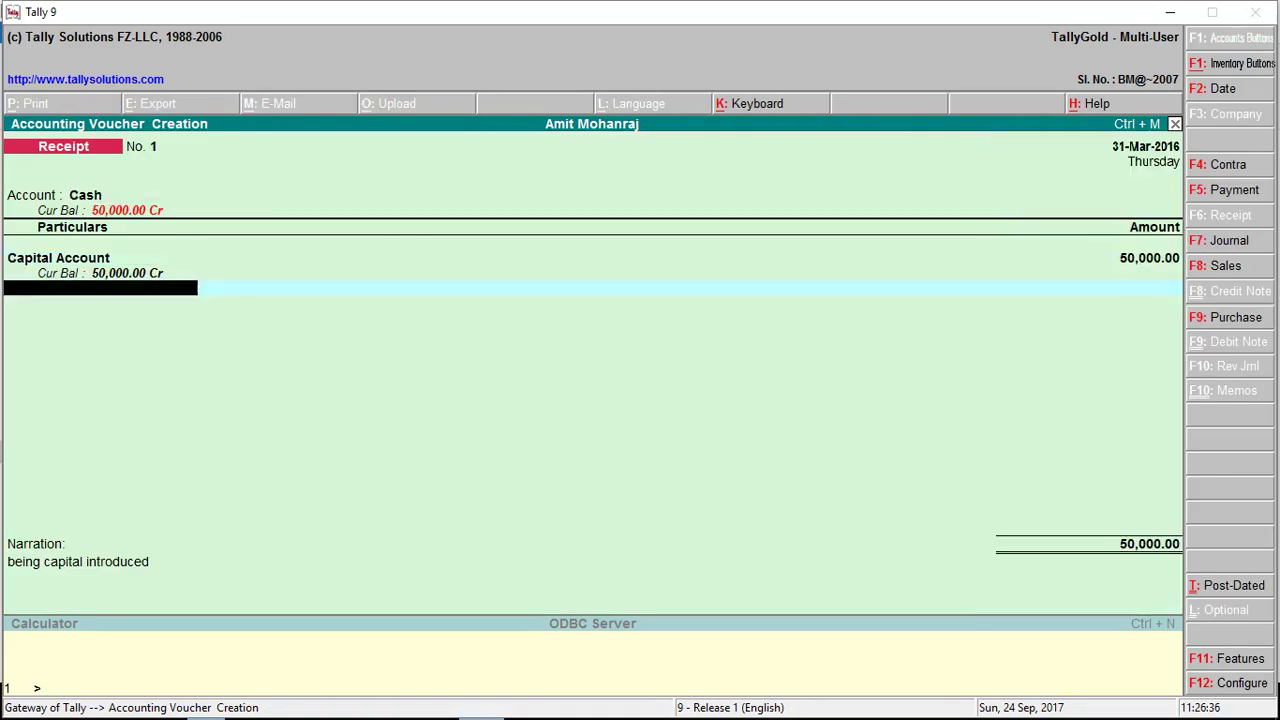
{"action": "key", "text": "Return"}
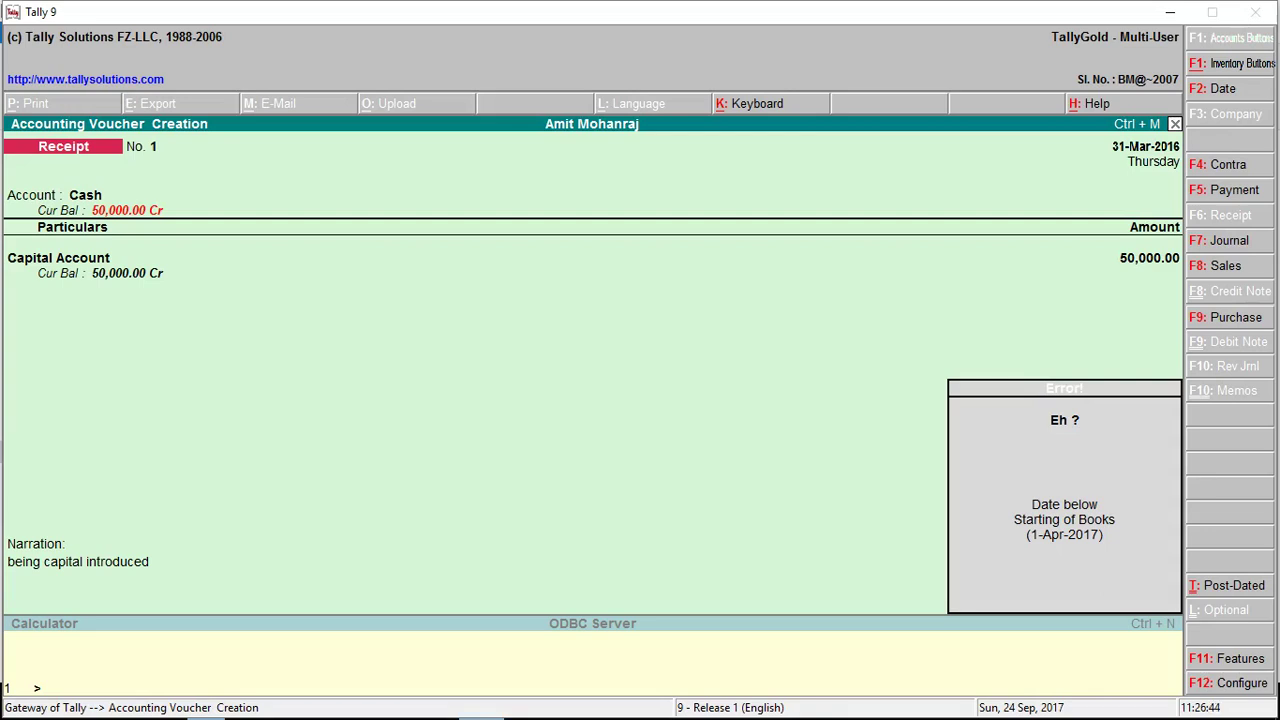
Step: Abandon the unsaved voucher, reconfirm the 1-4-2017 to 31-3-2018 period and start a new voucher
{"action": "key", "text": "Escape"}
{"action": "key", "text": "Escape"}
{"action": "key", "text": "y"}
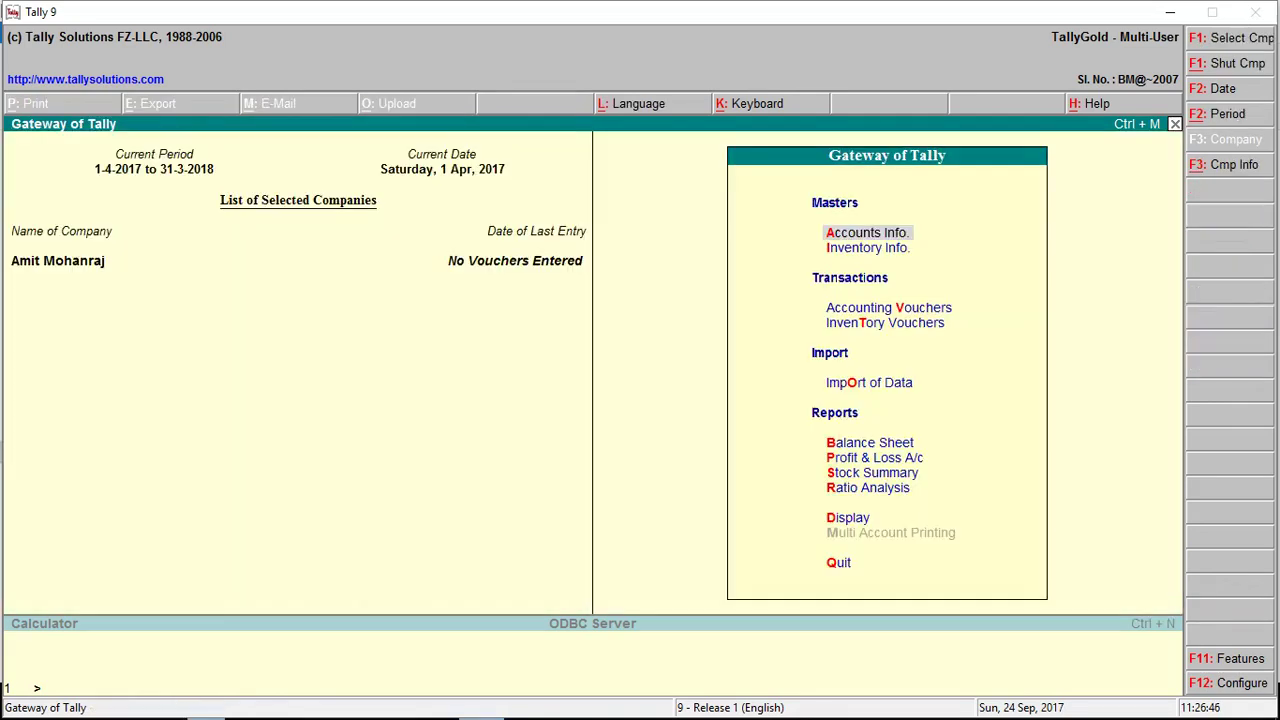
{"action": "key", "text": "alt+F2"}
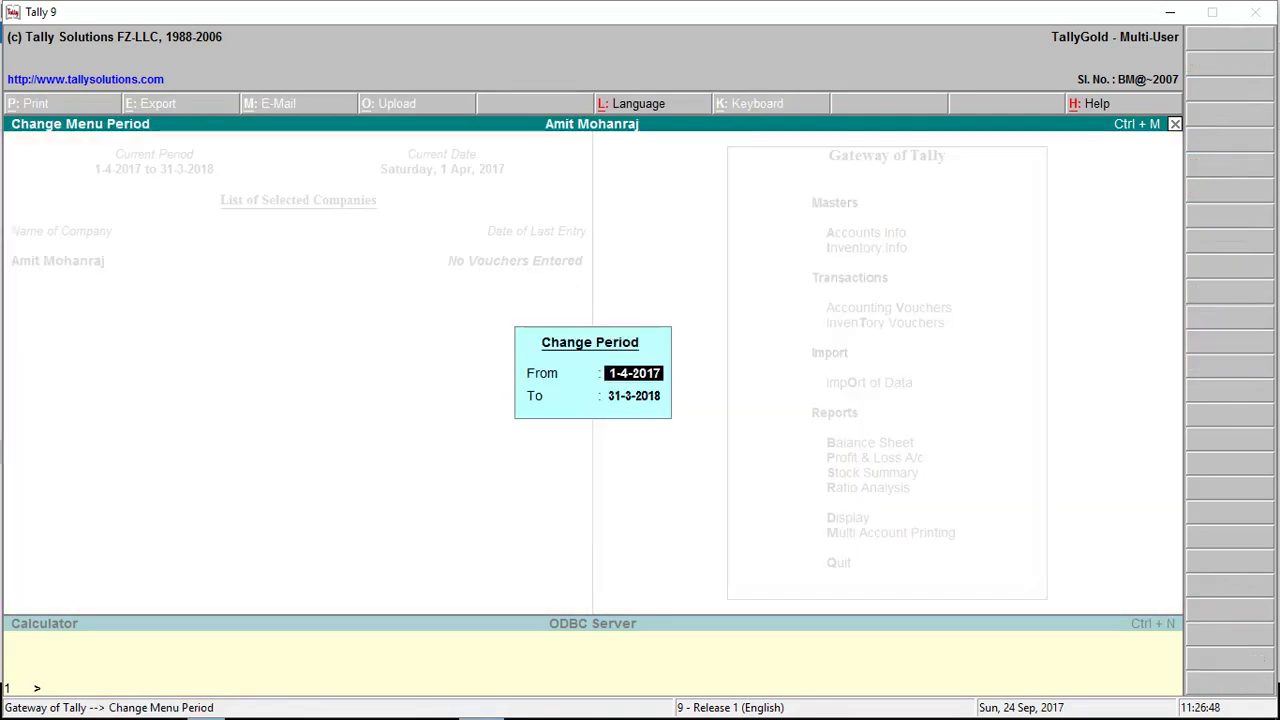
{"action": "key", "text": "Return"}
{"action": "key", "text": "Return"}
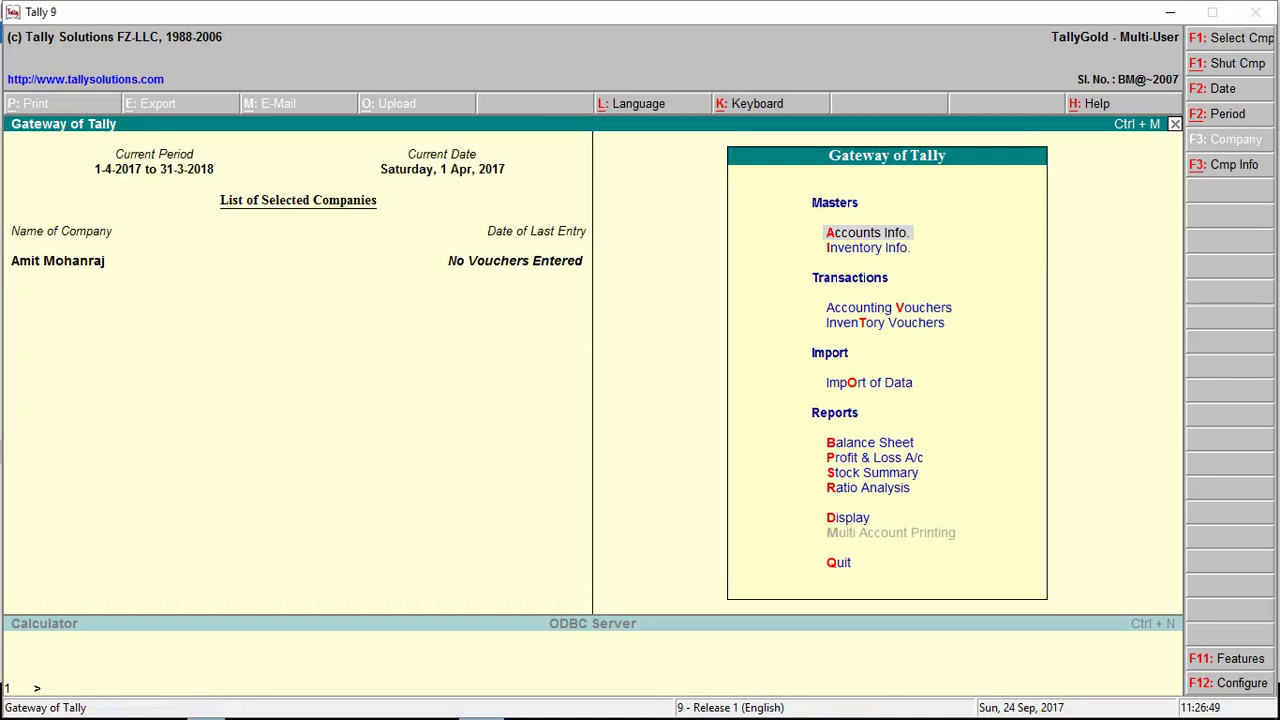
{"action": "key", "text": "v"}
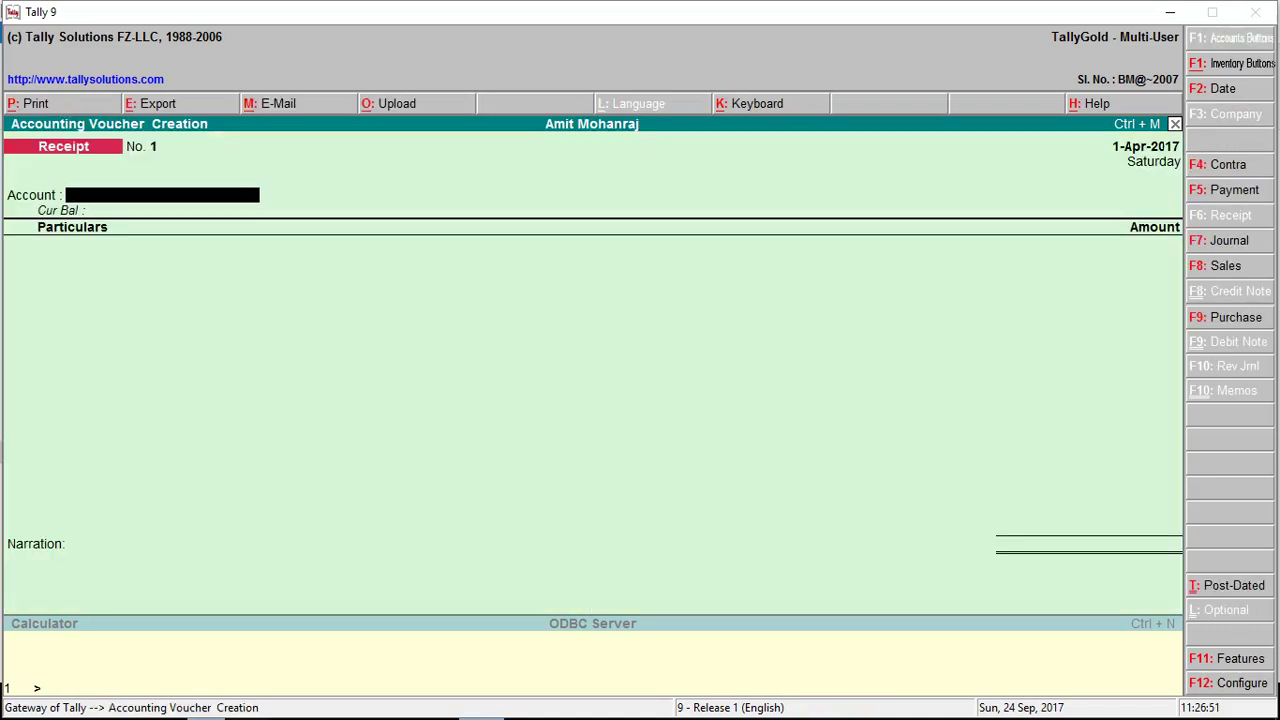
Step: Enter Cash, Capital Account 50,000 and narration 'Being capital introduced', then save the receipt
{"action": "type", "text": "Cas"}
{"action": "key", "text": "Return"}
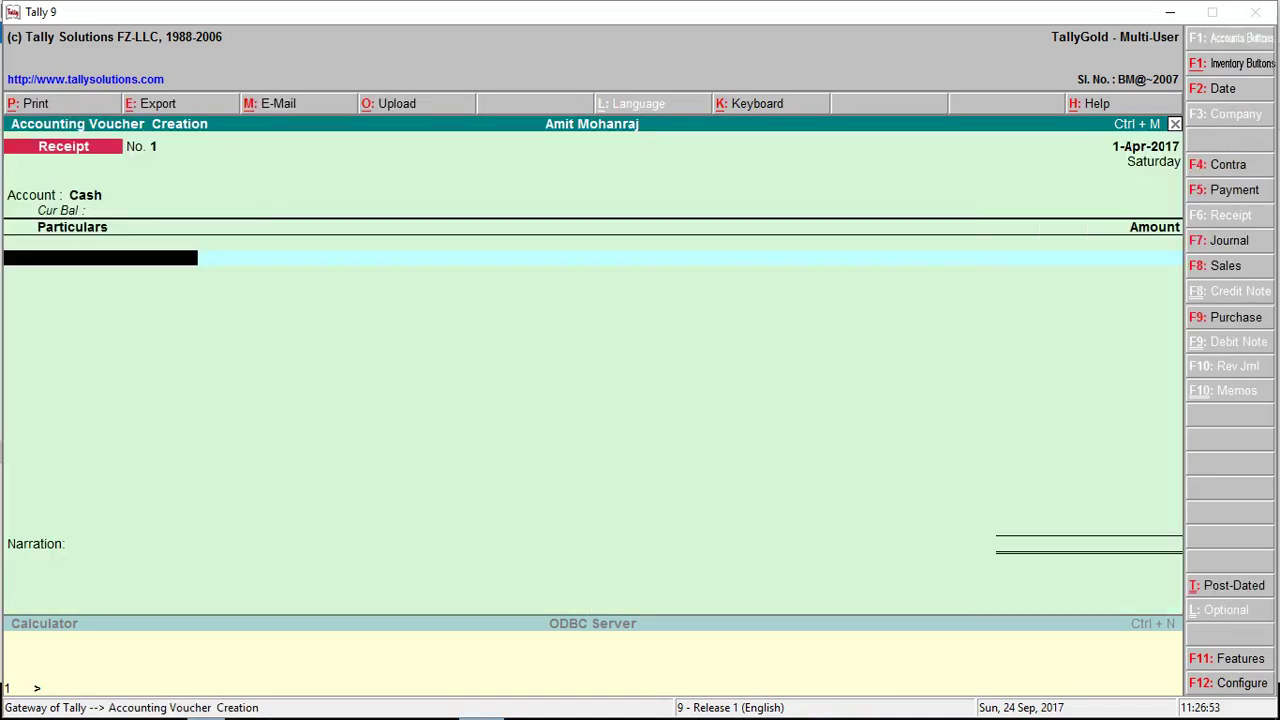
{"action": "type", "text": "Cap"}
{"action": "key", "text": "Return"}
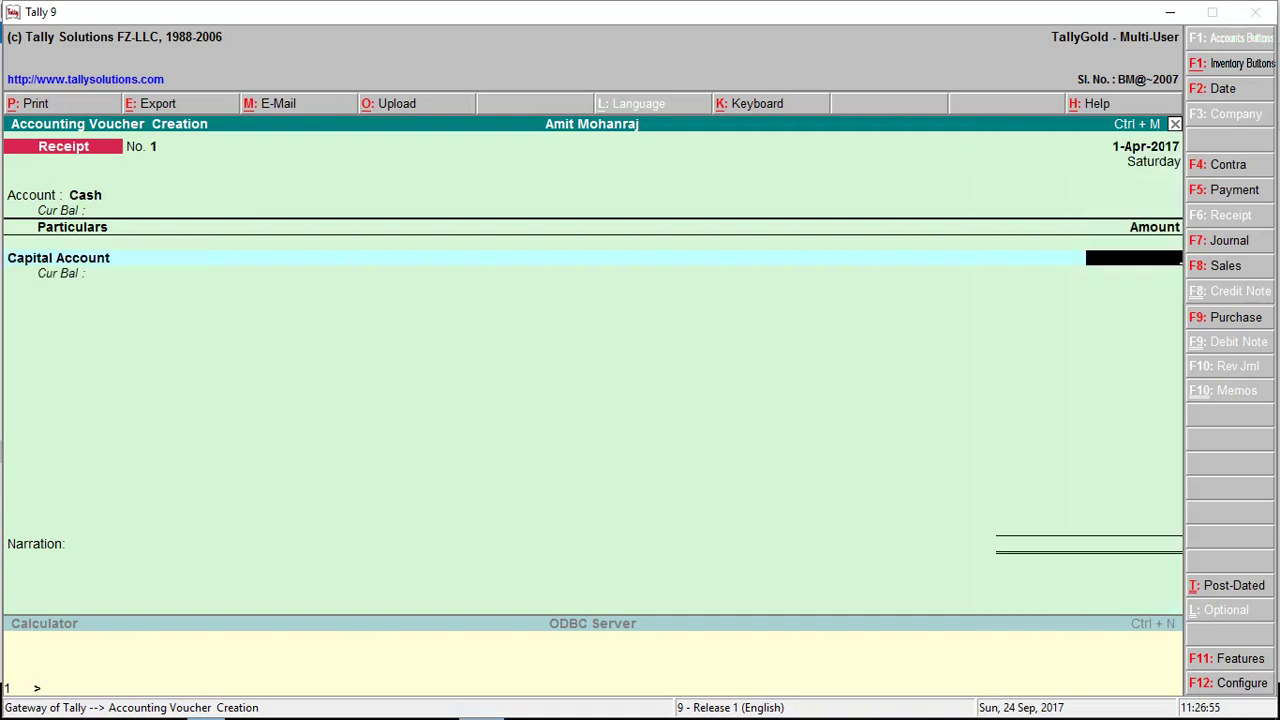
{"action": "type", "text": "50000"}
{"action": "key", "text": "Return"}
{"action": "key", "text": "Return"}
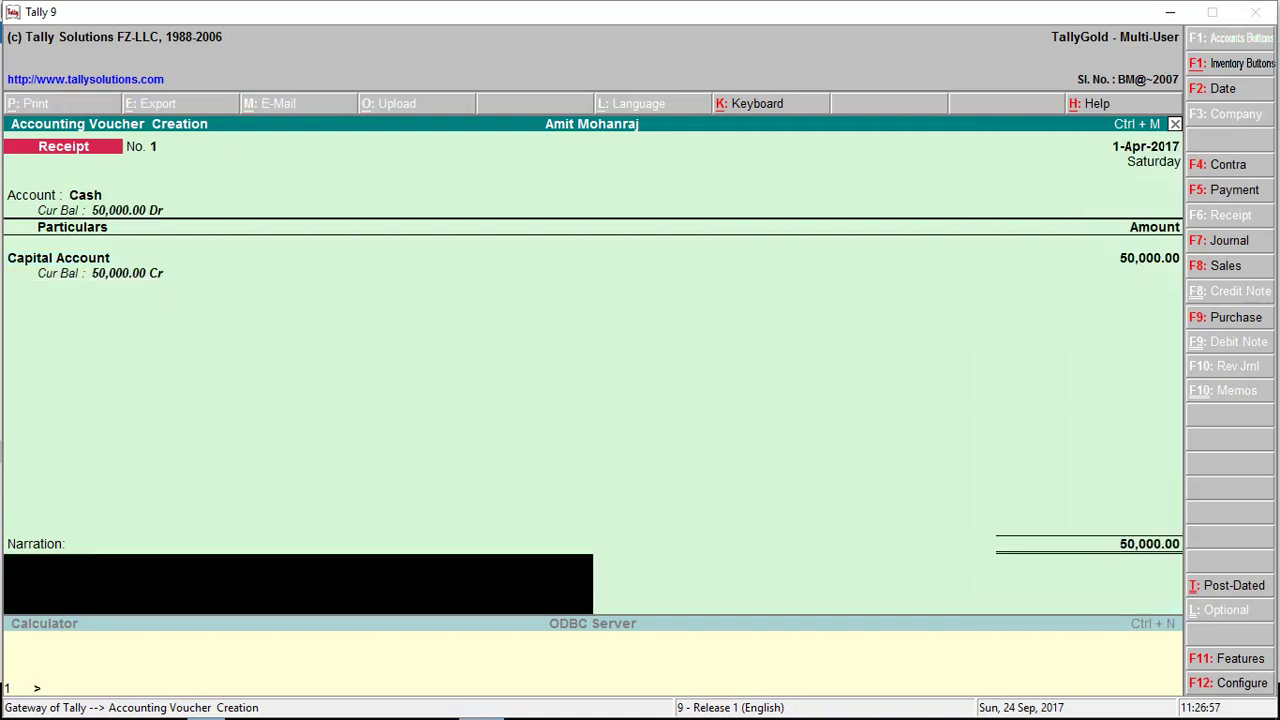
{"action": "type", "text": "Being capital intro"}
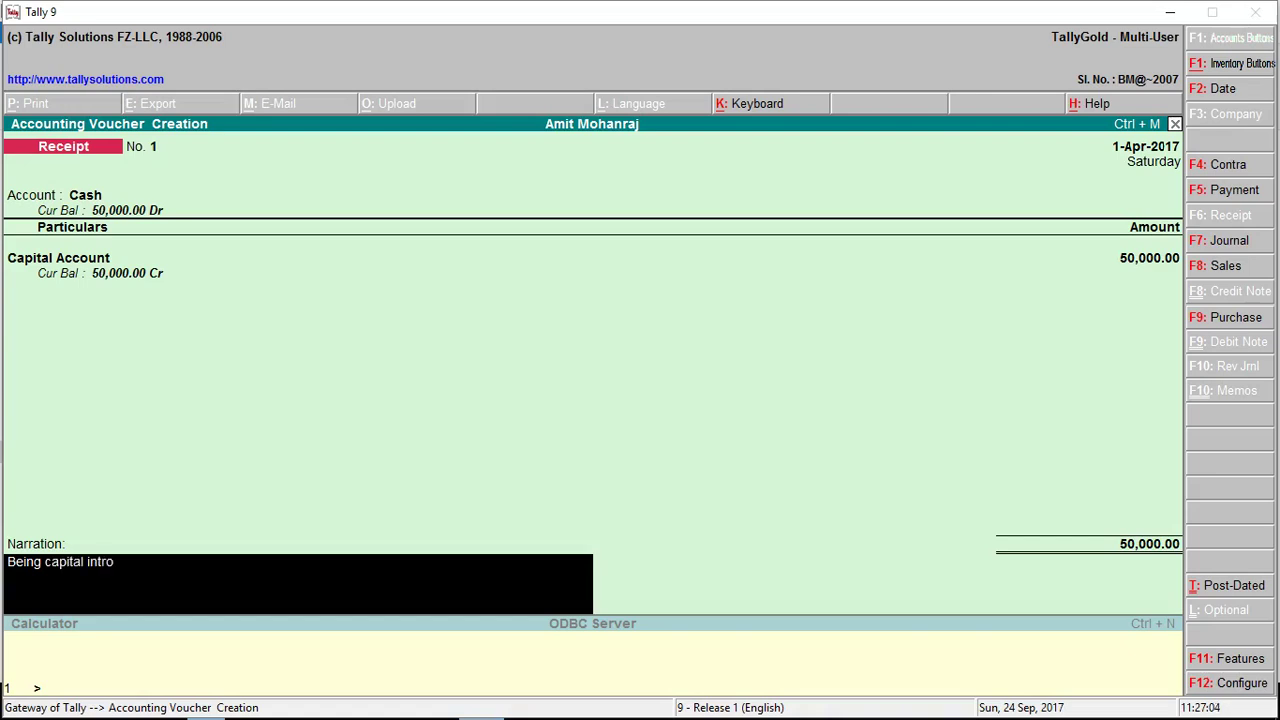
{"action": "type", "text": "ced"}
{"action": "key", "text": "BackSpace"}
{"action": "key", "text": "BackSpace"}
{"action": "key", "text": "BackSpace"}
{"action": "type", "text": "duced"}
{"action": "key", "text": "Return"}
{"action": "key", "text": "Return"}
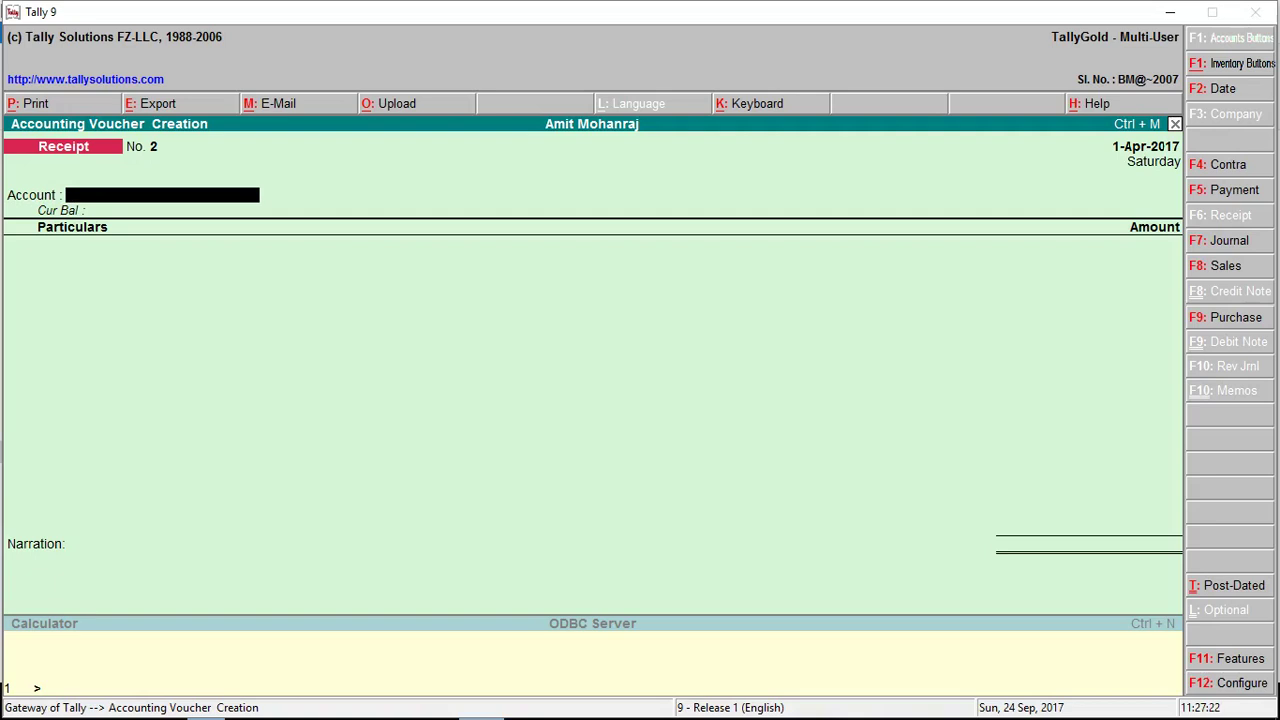
Step: Post a 10,000 payment from Cash to Furniture with narration 'Purchase of furniture'
{"action": "key", "text": "F5"}
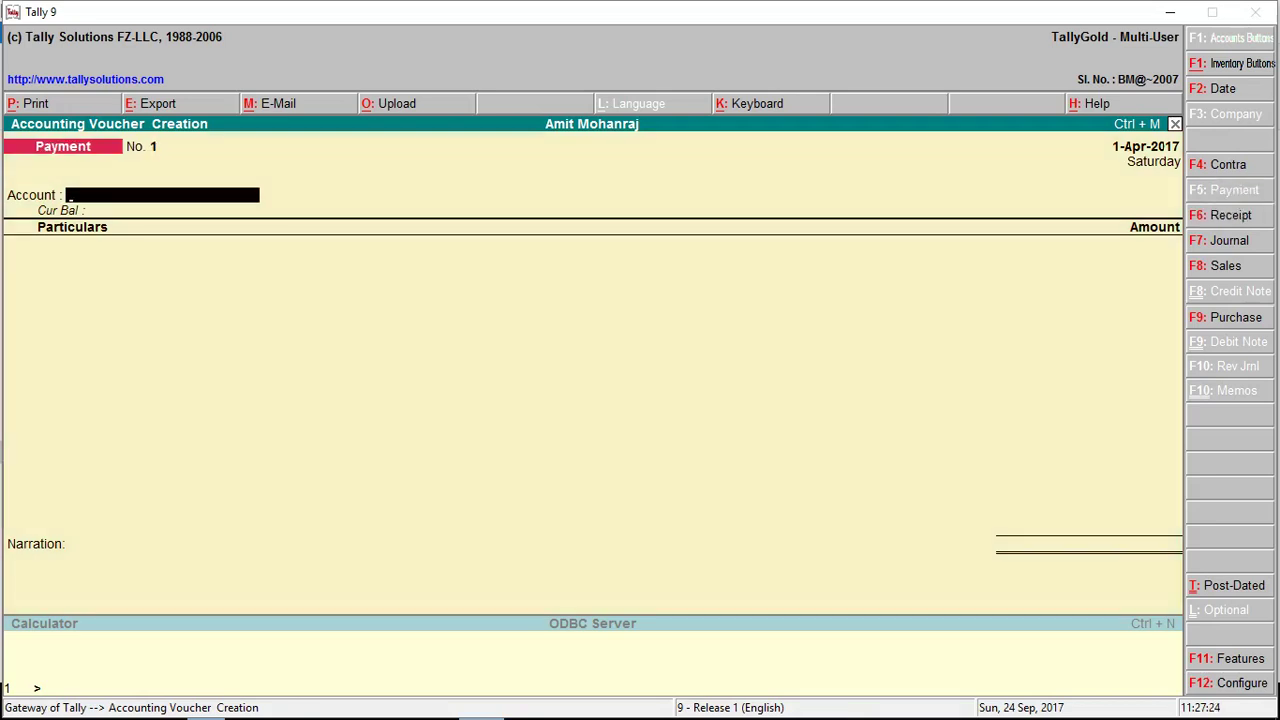
{"action": "type", "text": "Cas"}
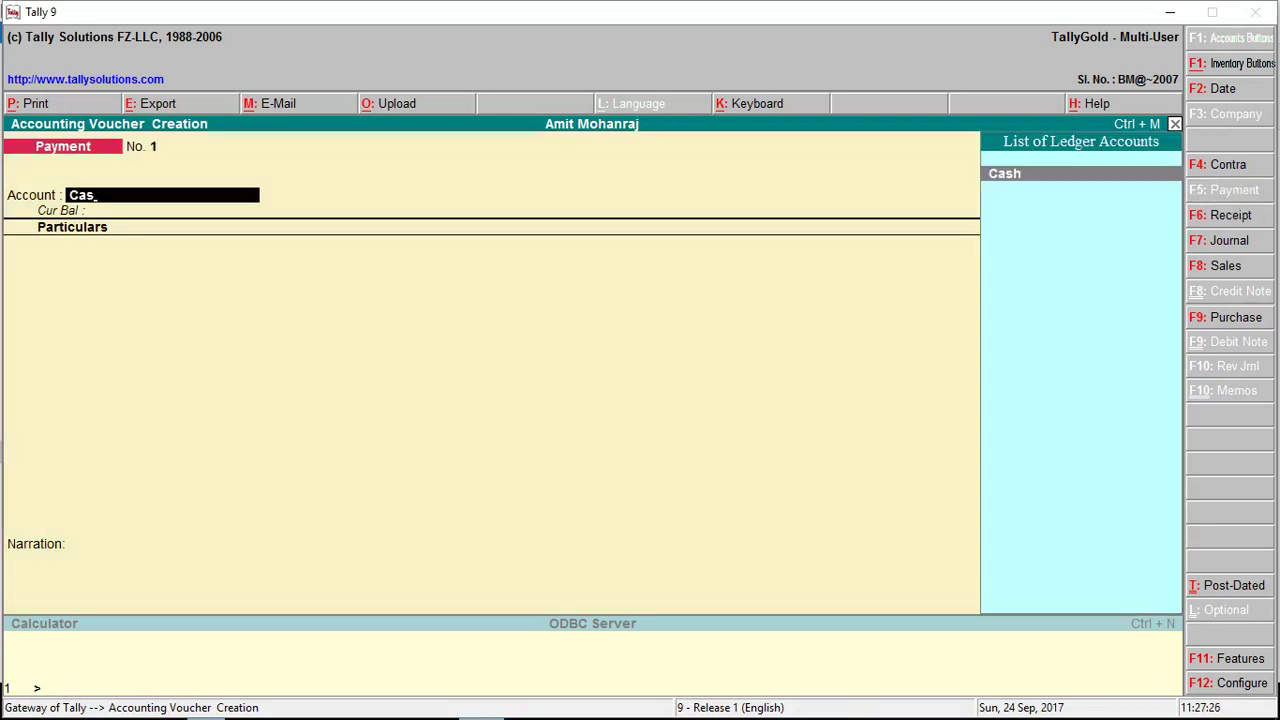
{"action": "key", "text": "Return"}
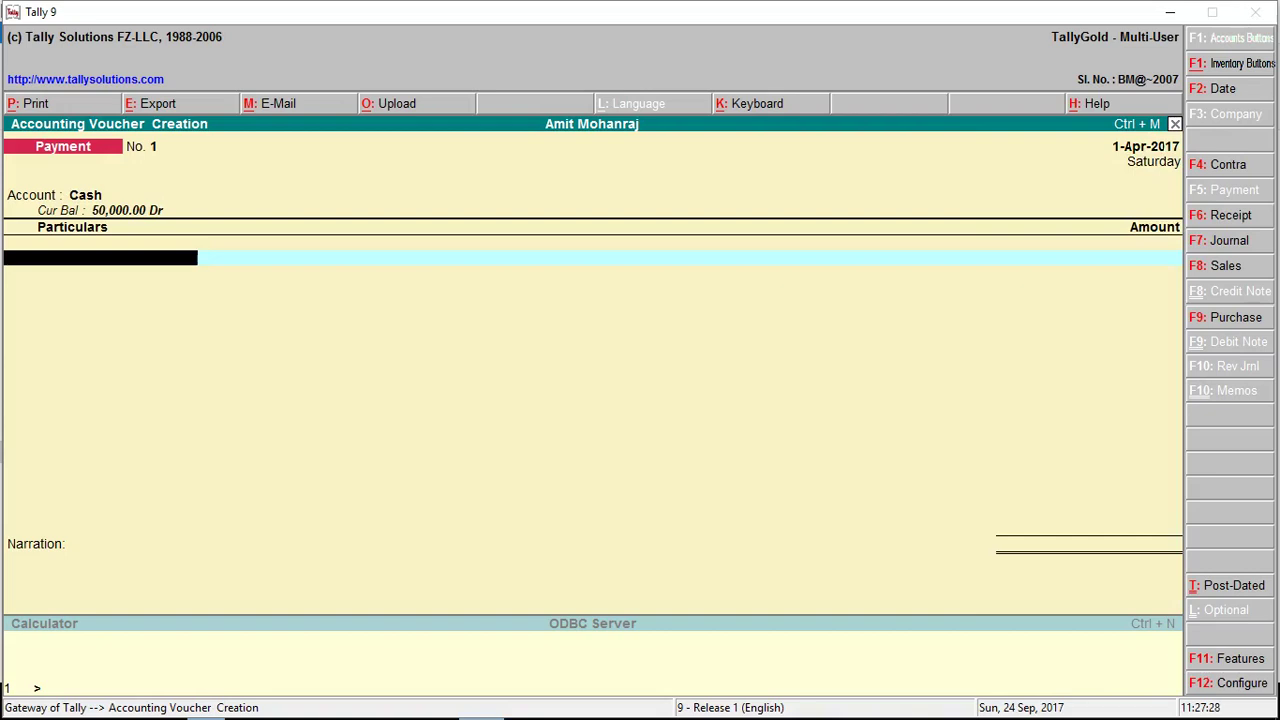
{"action": "type", "text": "Fu"}
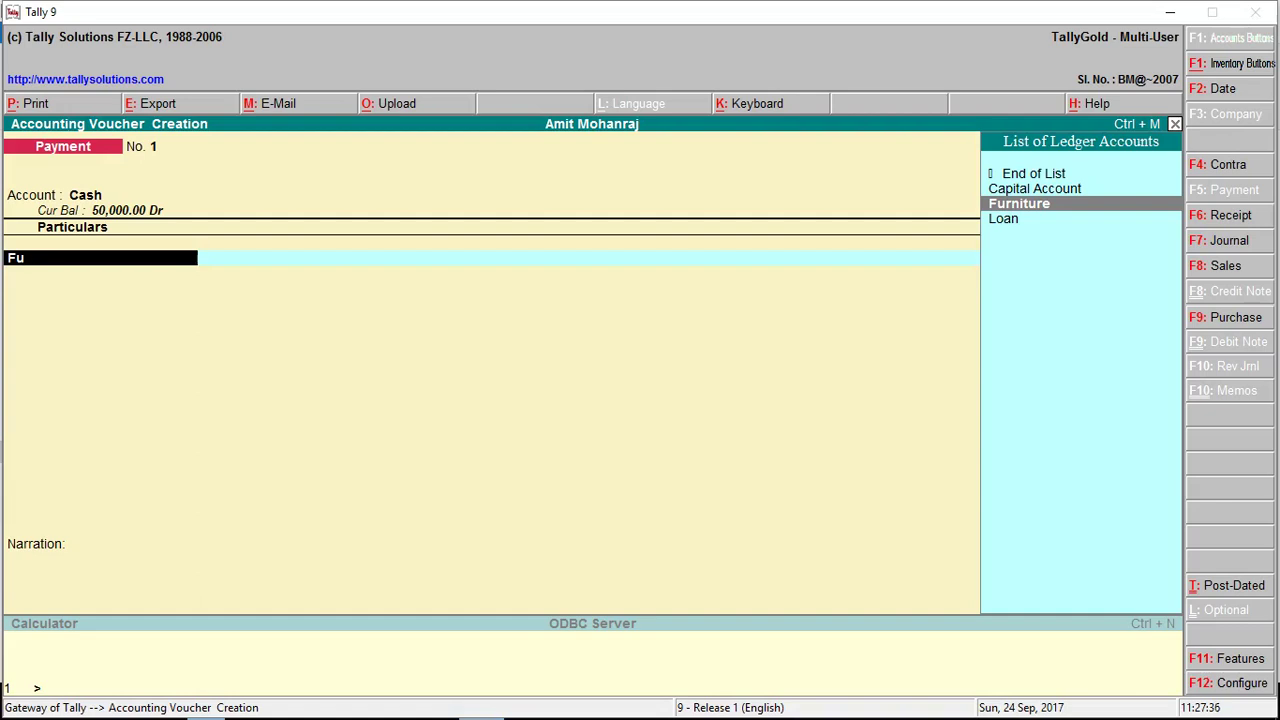
{"action": "key", "text": "Return"}
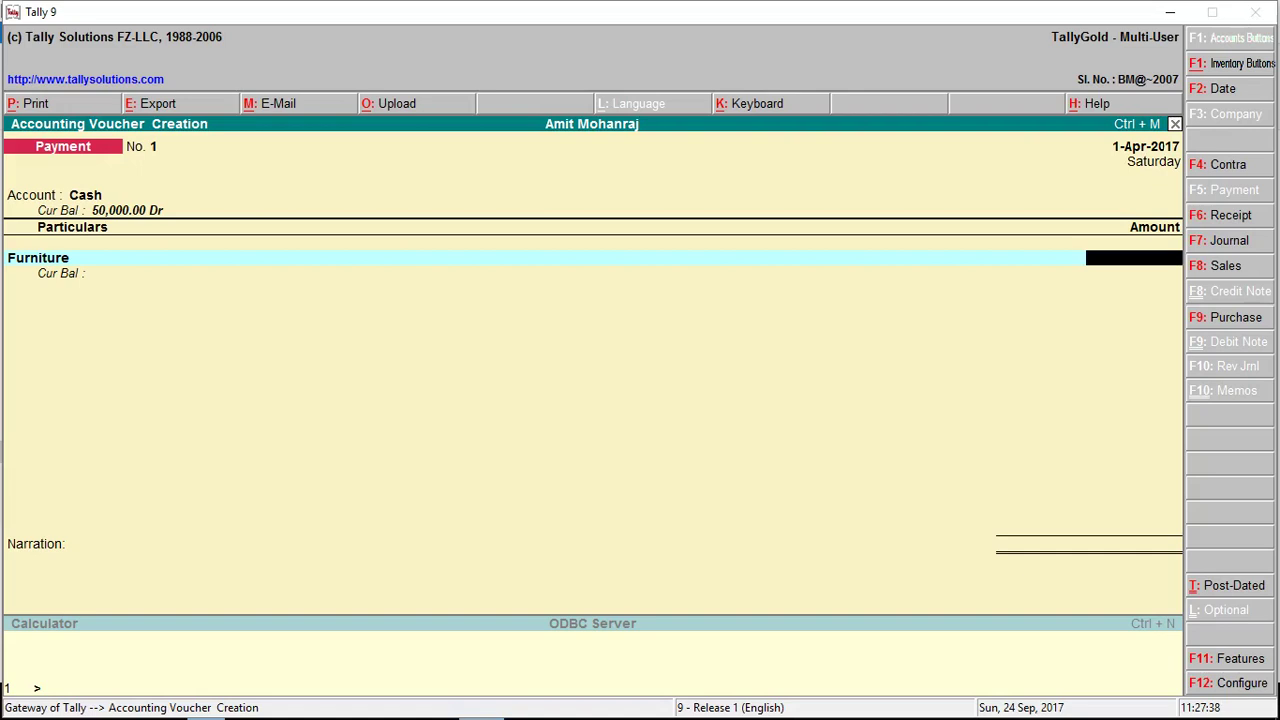
{"action": "type", "text": "10000"}
{"action": "key", "text": "Return"}
{"action": "key", "text": "Return"}
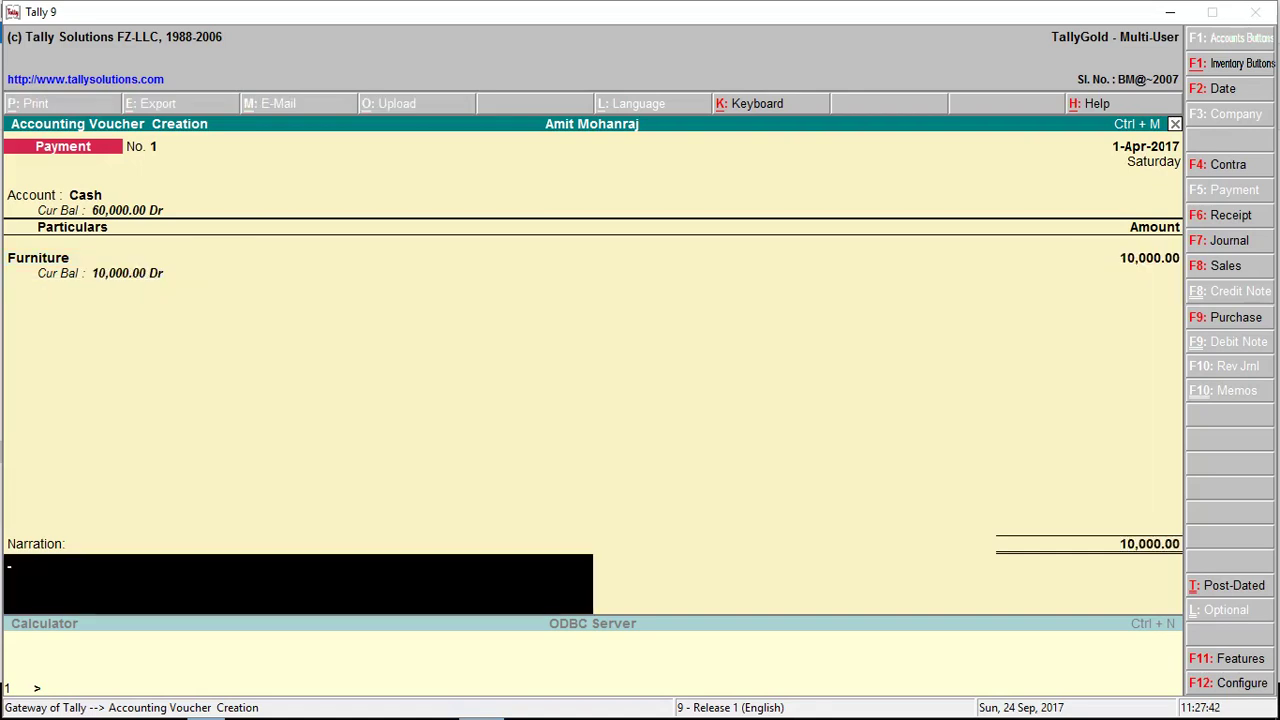
{"action": "type", "text": "Purchase of"}
{"action": "type", "text": "furniture"}
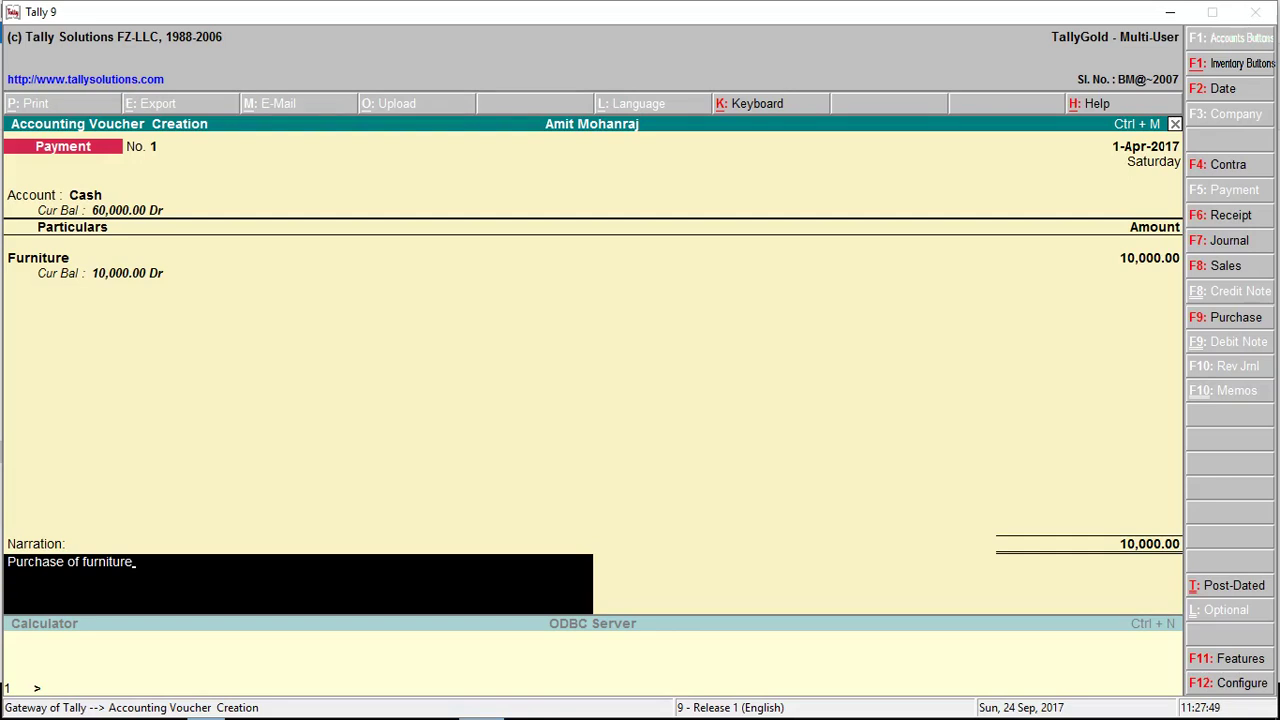
{"action": "key", "text": "Return"}
{"action": "key", "text": "Return"}
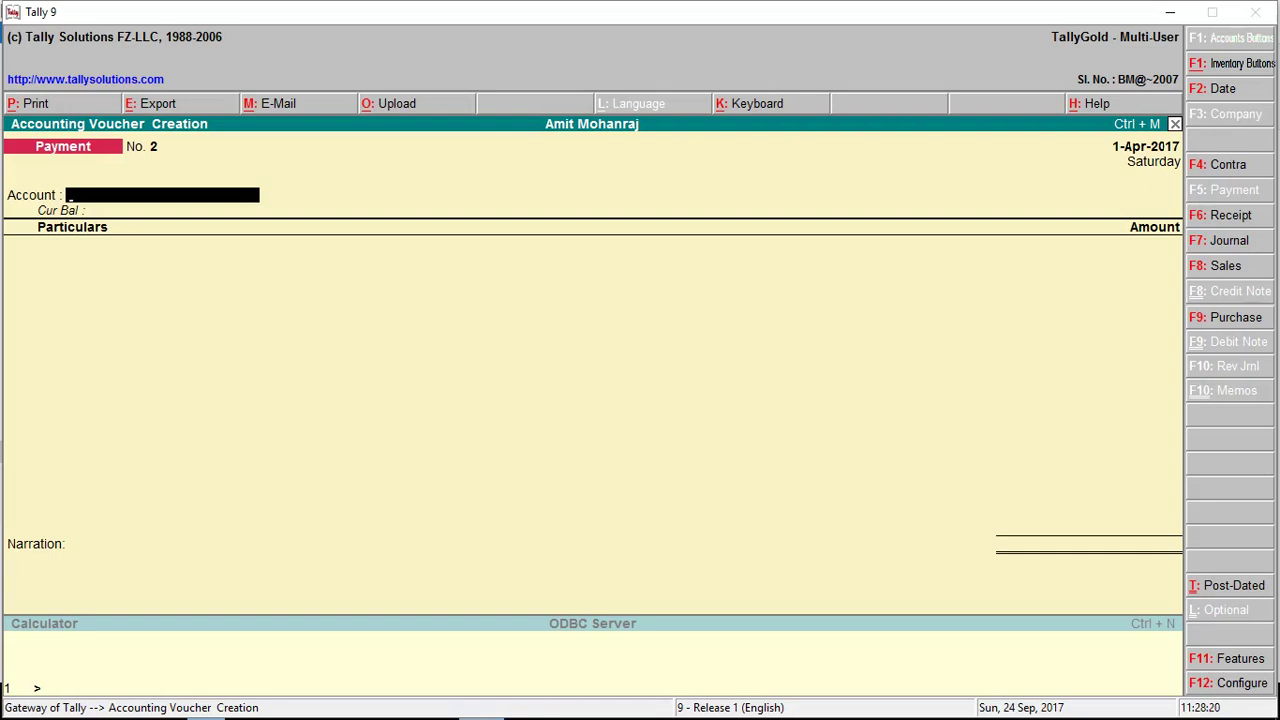
Step: Select Cash as the paying account on Payment No. 2 and bring up a Ledger Creation form
{"action": "type", "text": "Ca"}
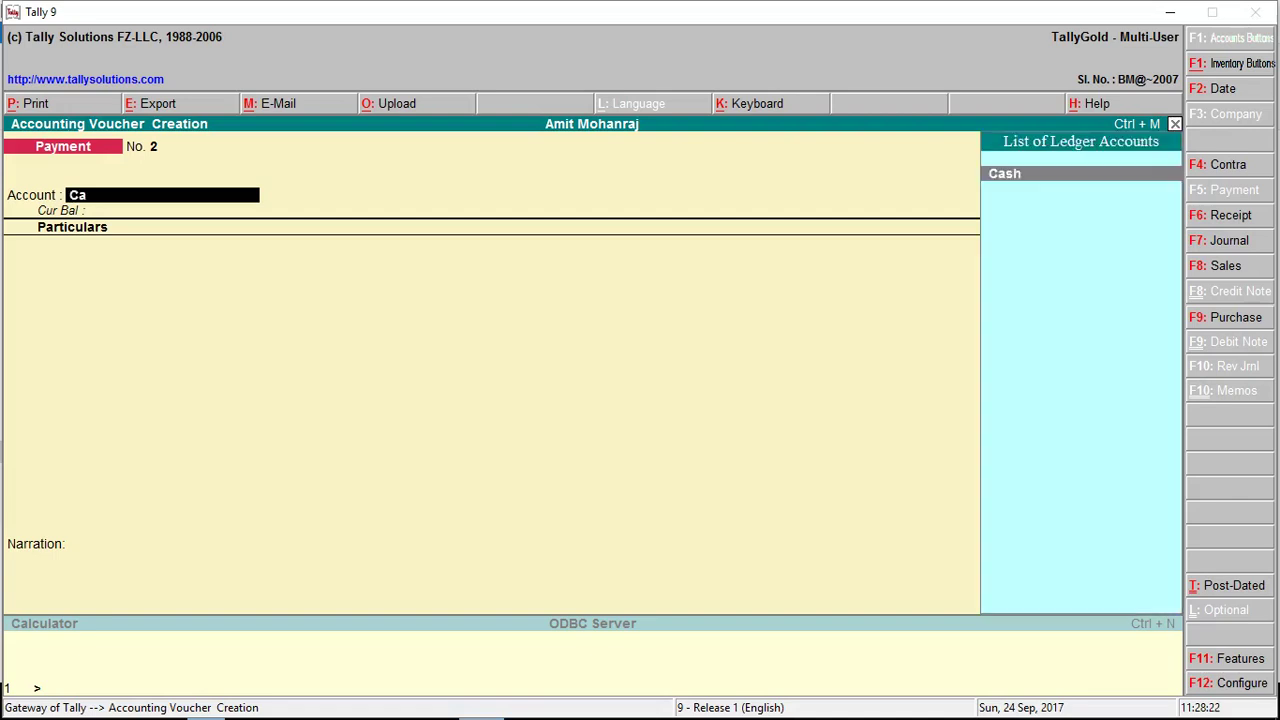
{"action": "key", "text": "Return"}
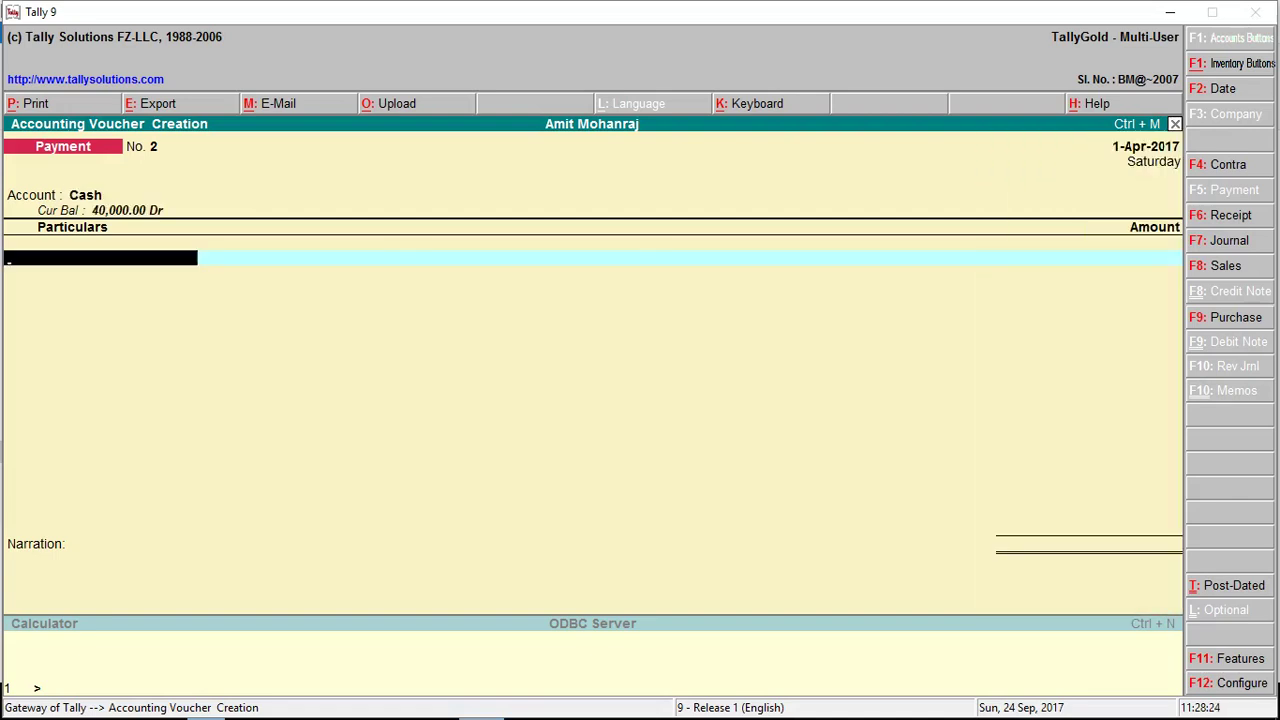
{"action": "type", "text": "s"}
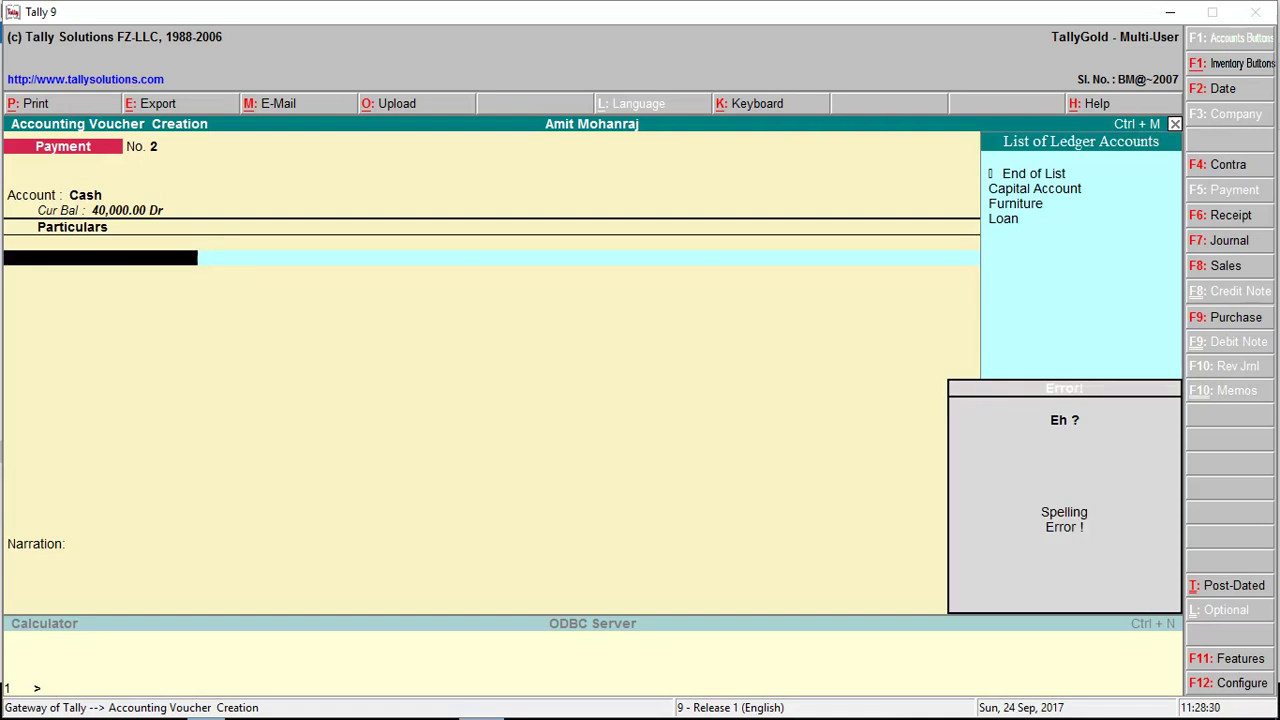
{"action": "key", "text": "Escape"}
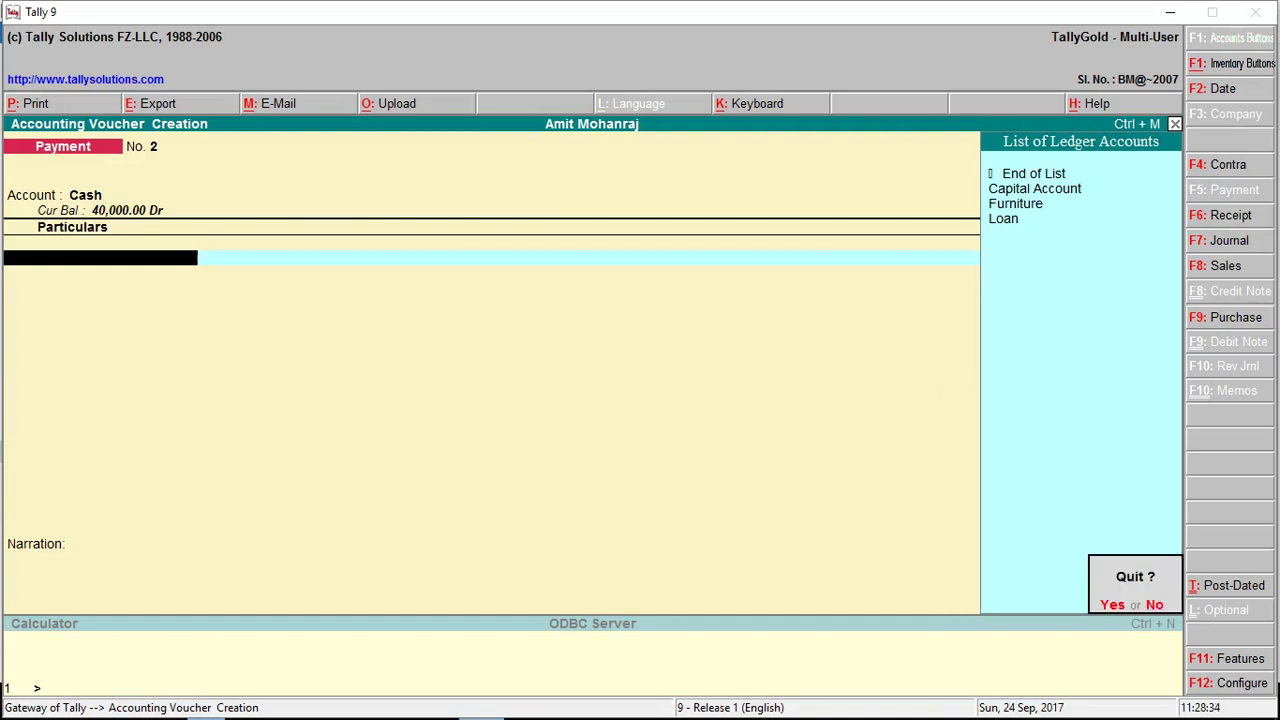
{"action": "key", "text": "n"}
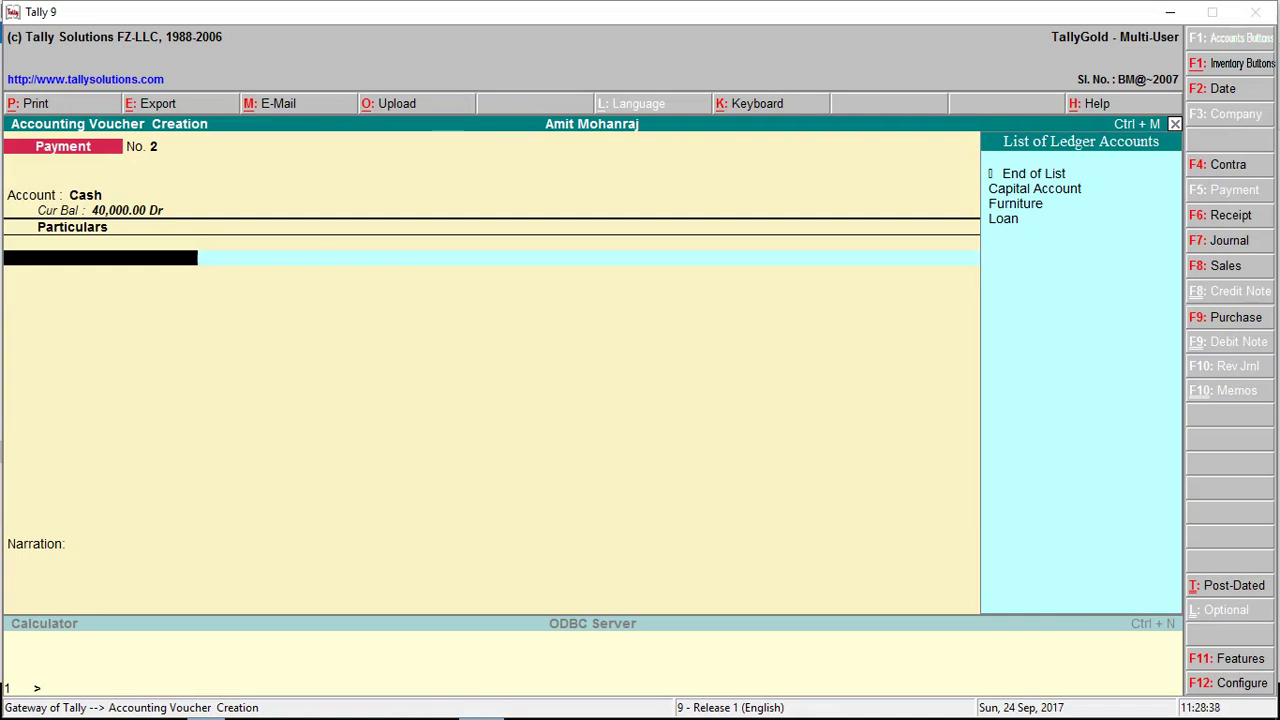
{"action": "key", "text": "alt+c"}
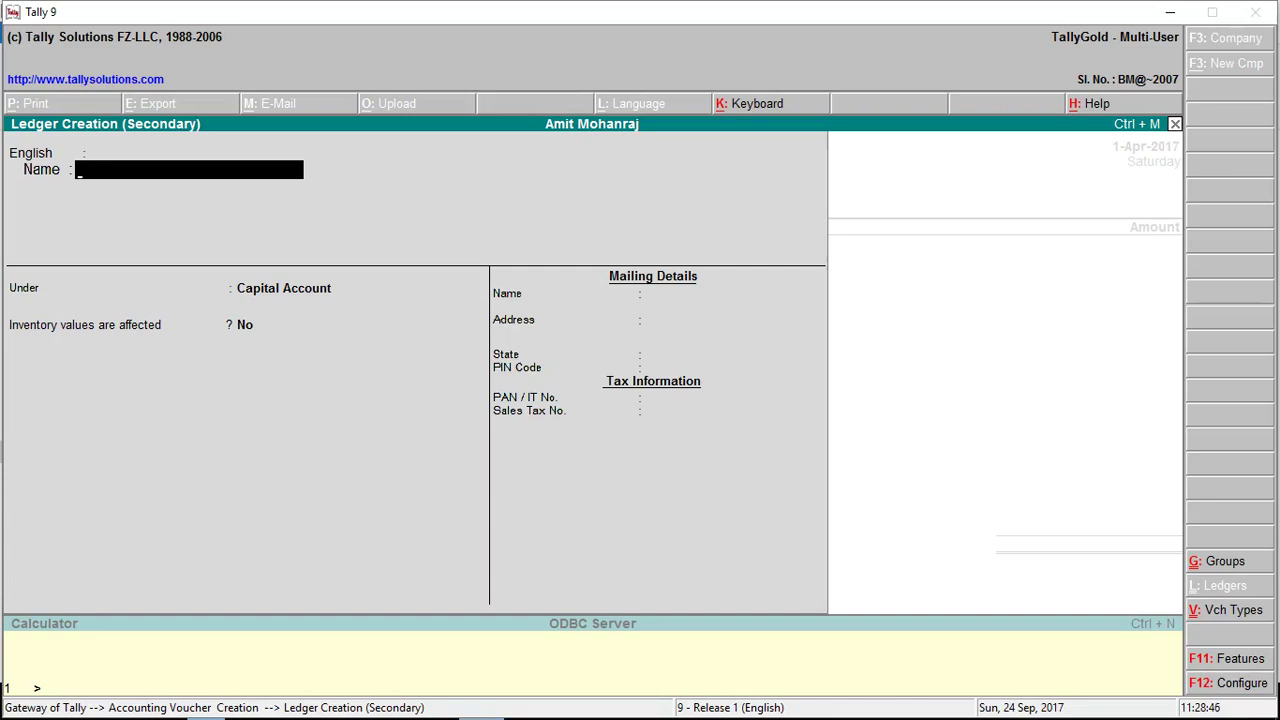
Step: Create a 'Machineries' ledger under Fixed Assets as Payment No. 2's particular
{"action": "type", "text": "Machineries"}
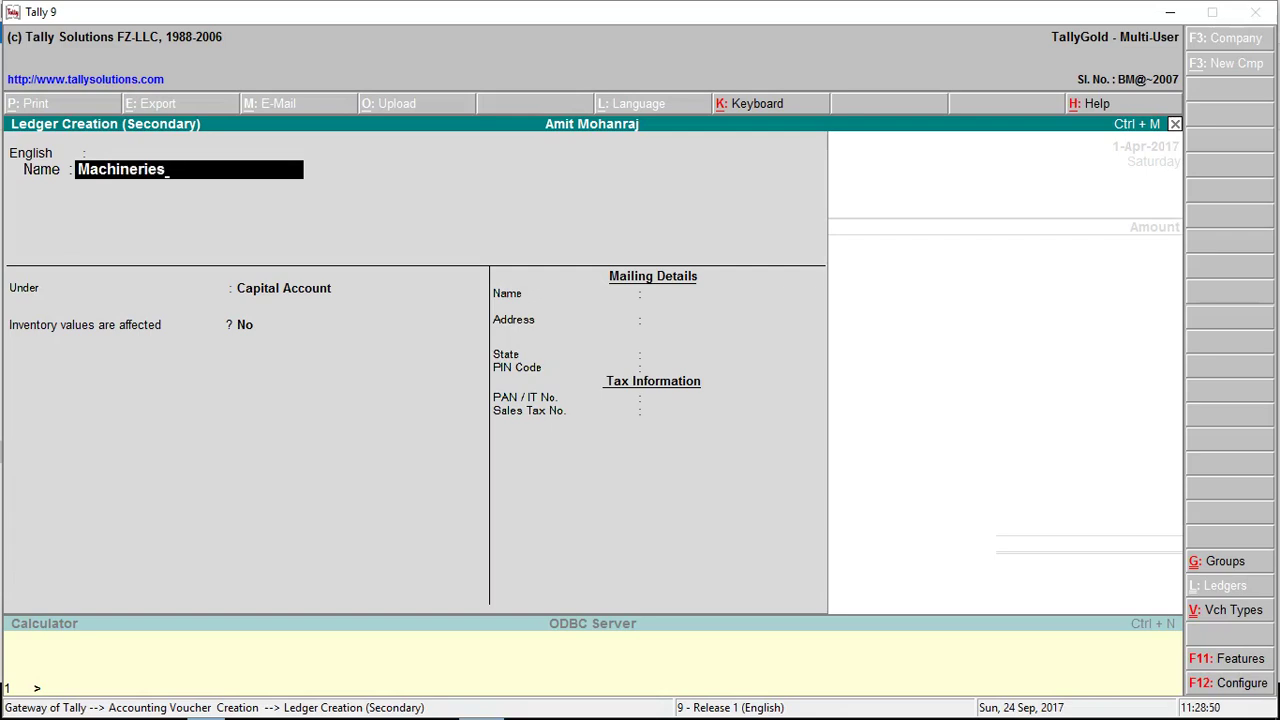
{"action": "key", "text": "Return"}
{"action": "key", "text": "Return"}
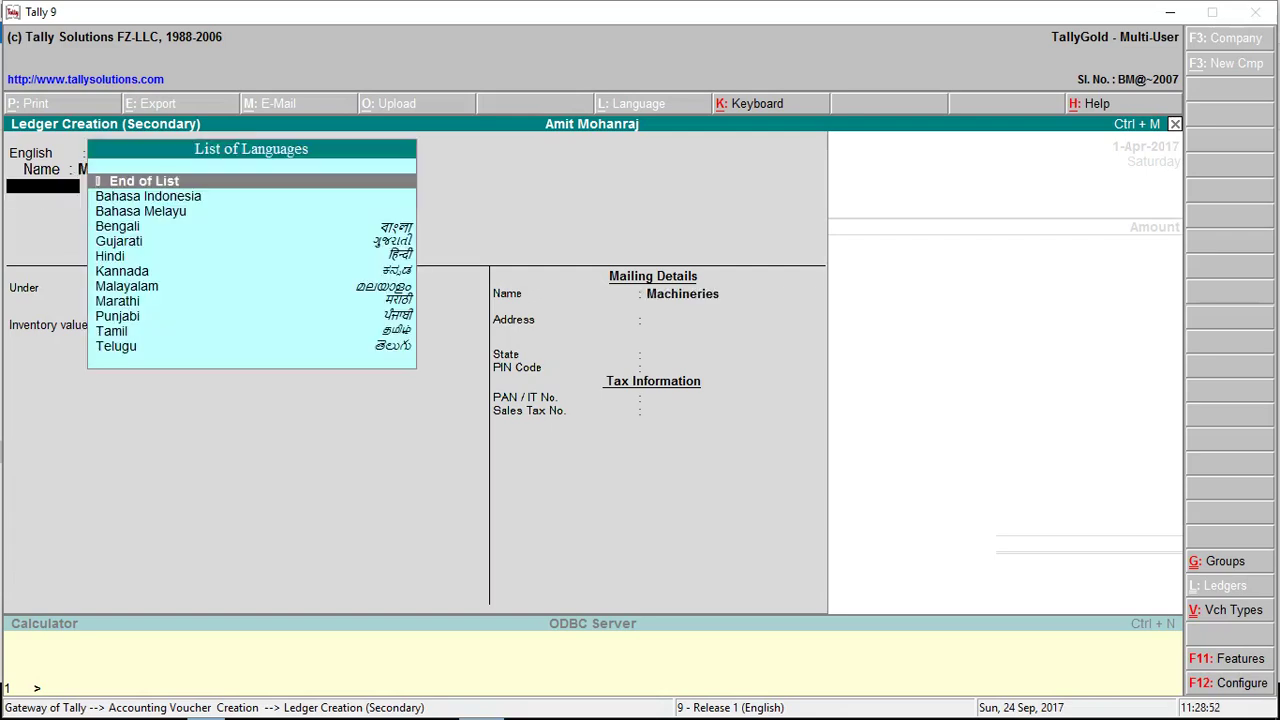
{"action": "key", "text": "Return"}
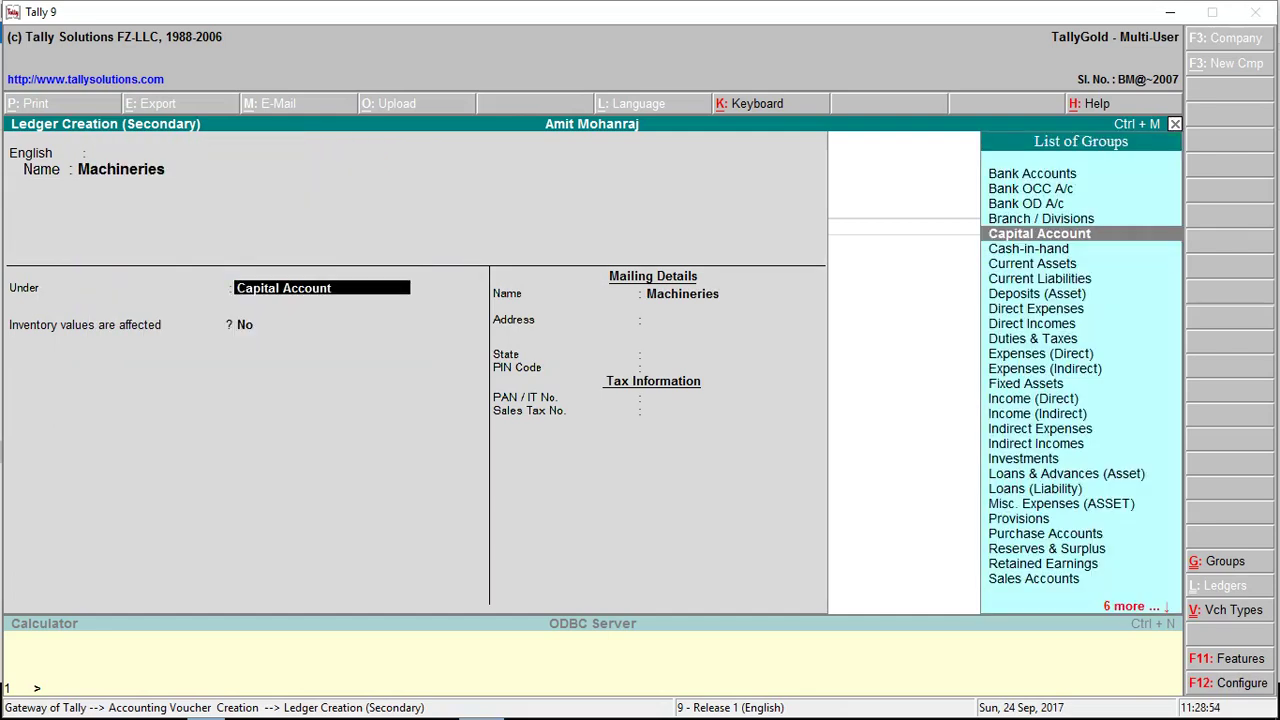
{"action": "type", "text": "Fi"}
{"action": "key", "text": "Return"}
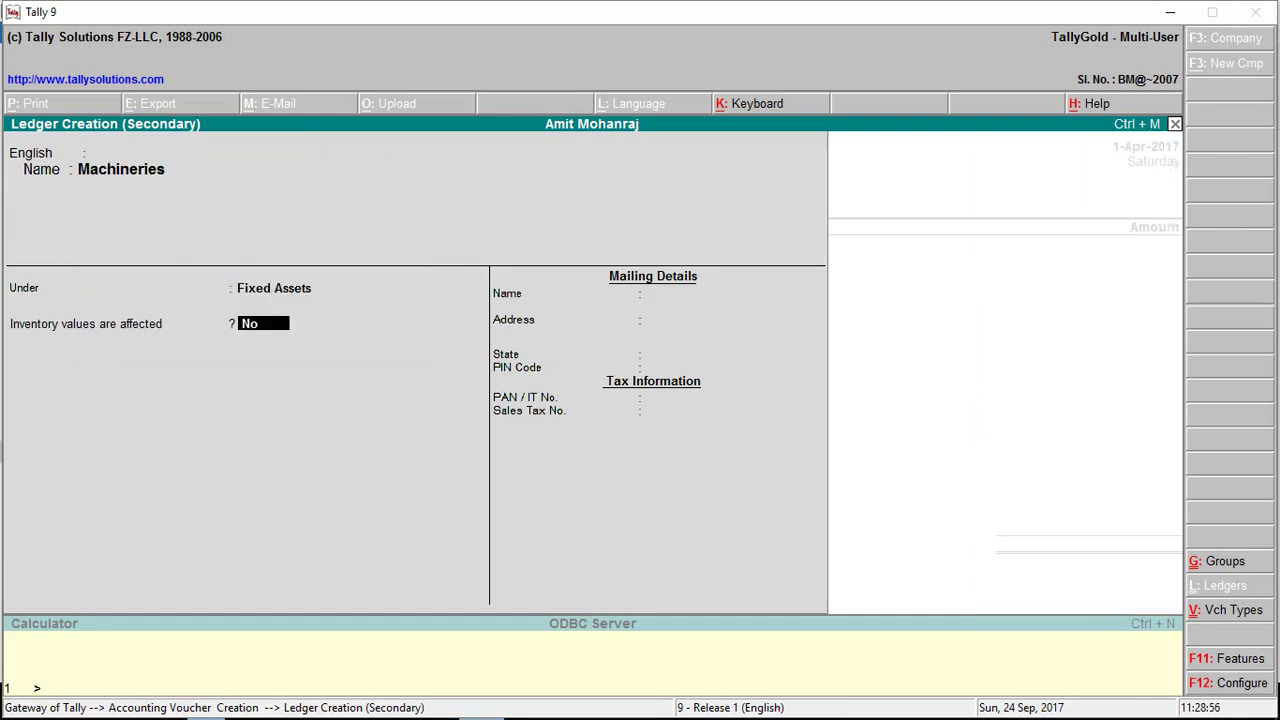
{"action": "key", "text": "ctrl+a"}
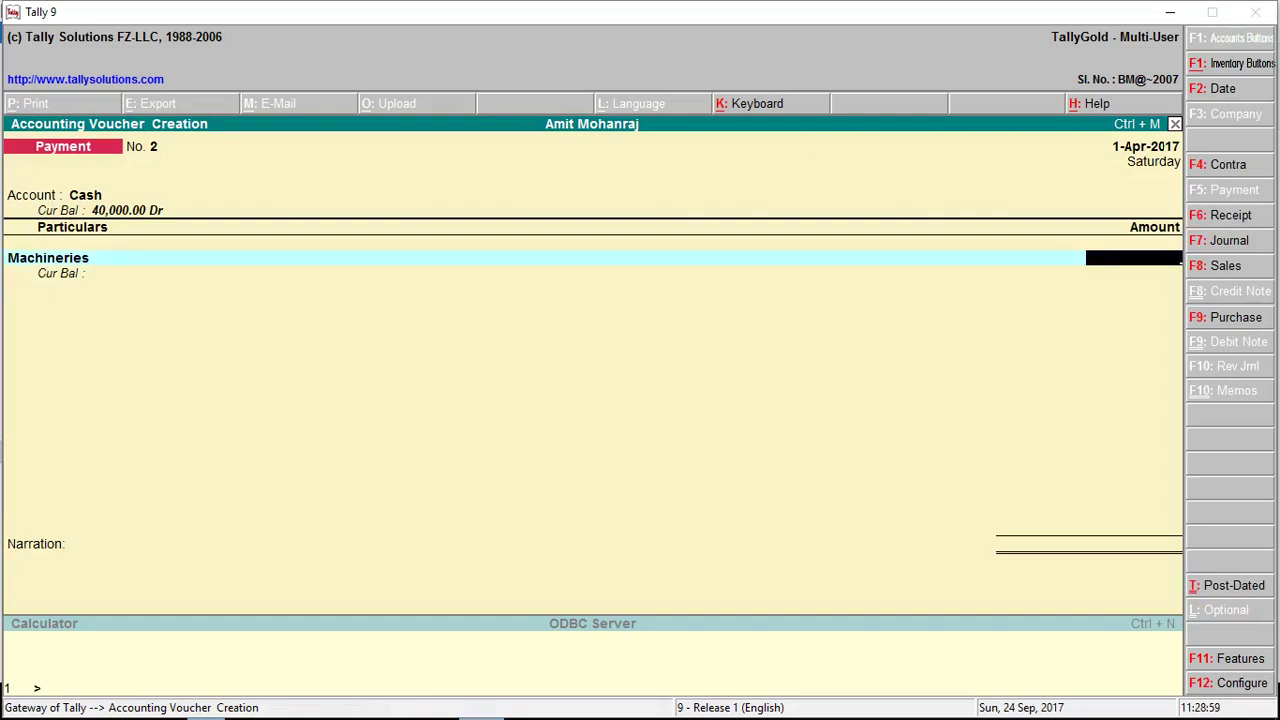
Step: Enter 20,000 with narration 'purchase of machineries', save the voucher, and quit to Gateway of Tally
{"action": "type", "text": "20000"}
{"action": "key", "text": "Return"}
{"action": "key", "text": "Return"}
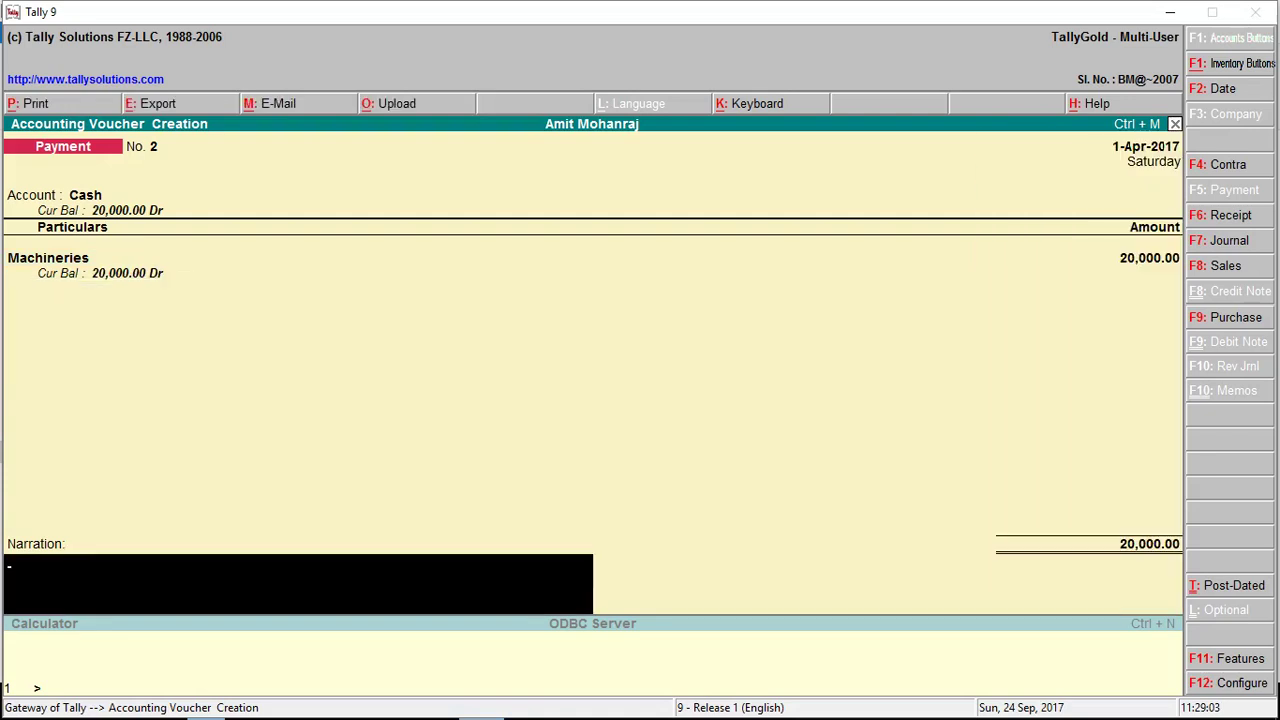
{"action": "type", "text": "purchase of machineries"}
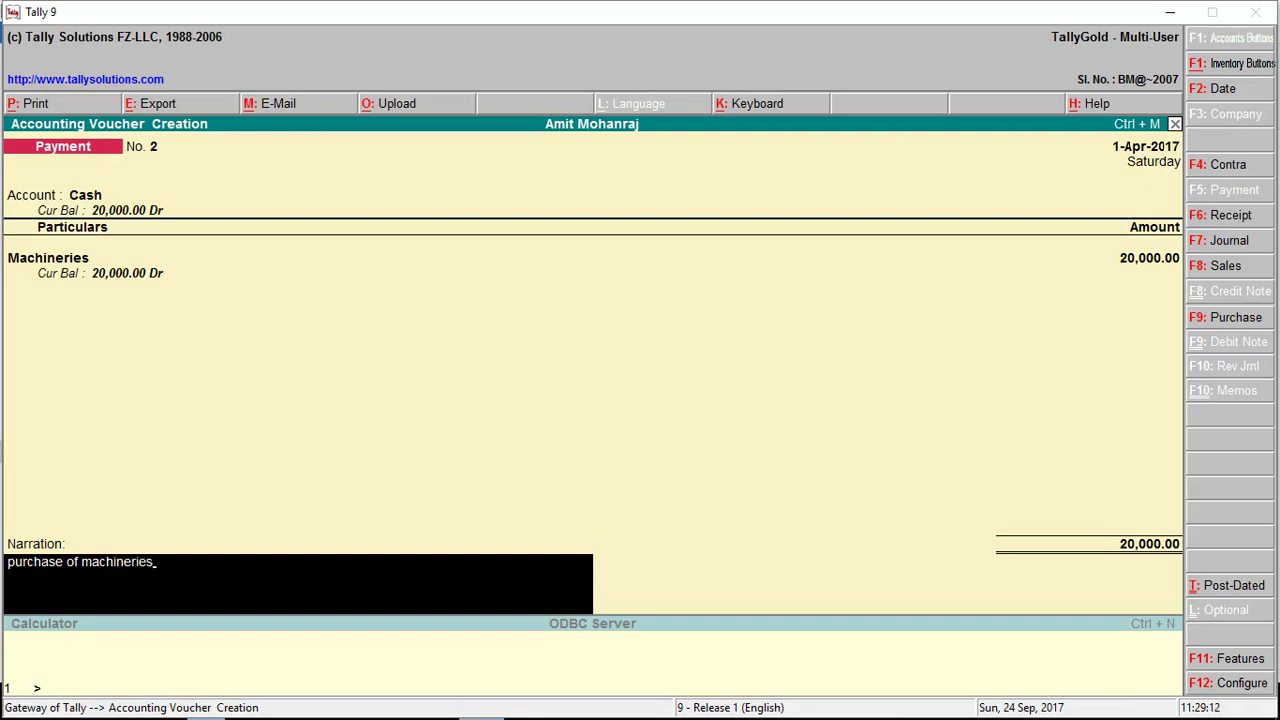
{"action": "key", "text": "Return"}
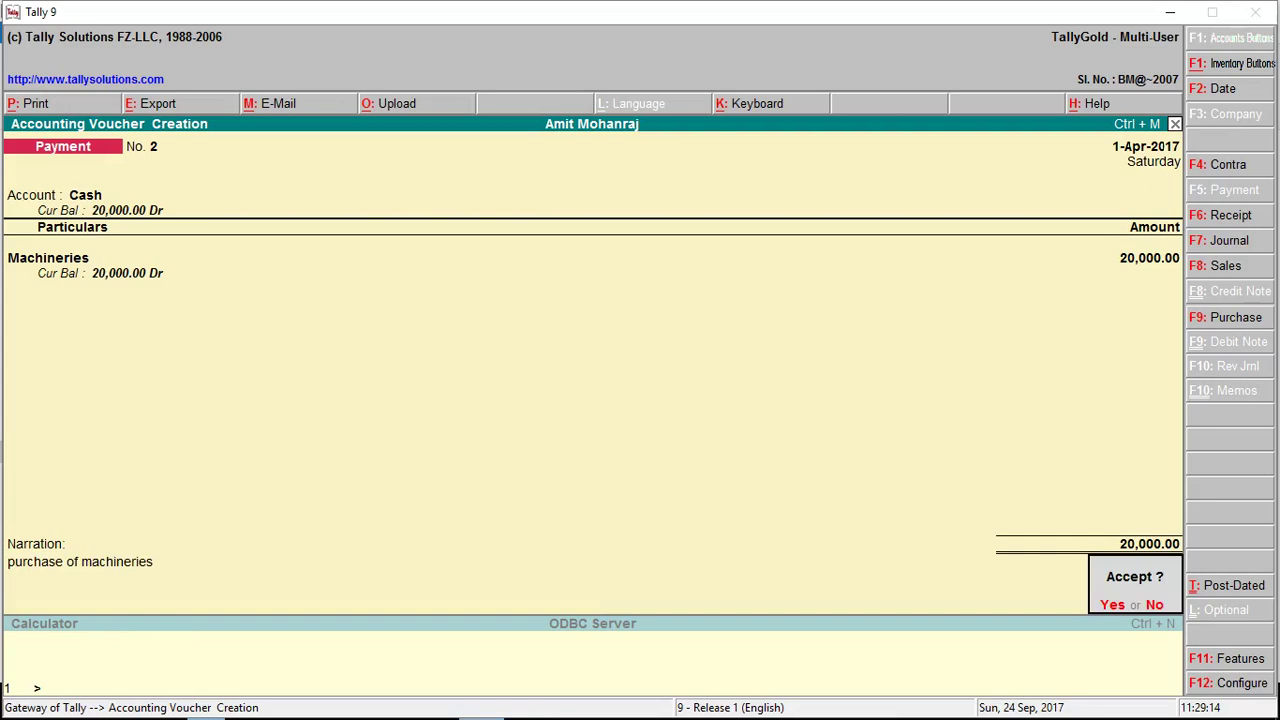
{"action": "key", "text": "Return"}
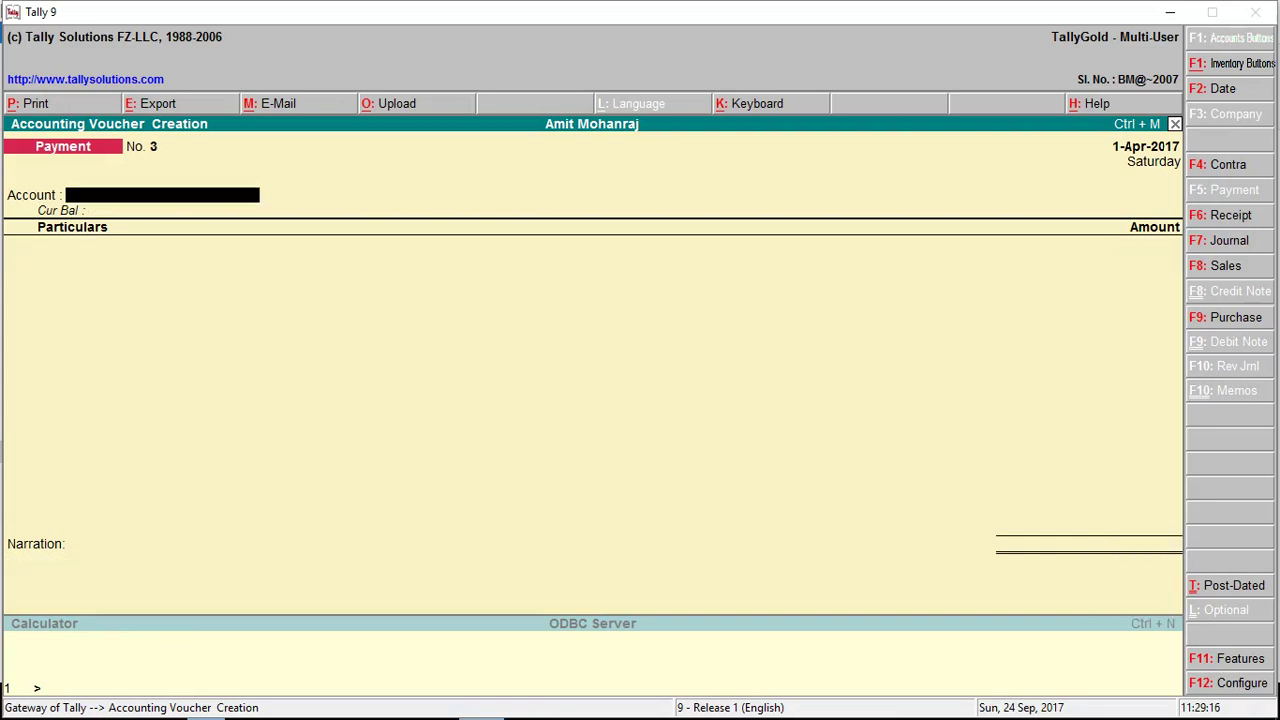
{"action": "key", "text": "Escape"}
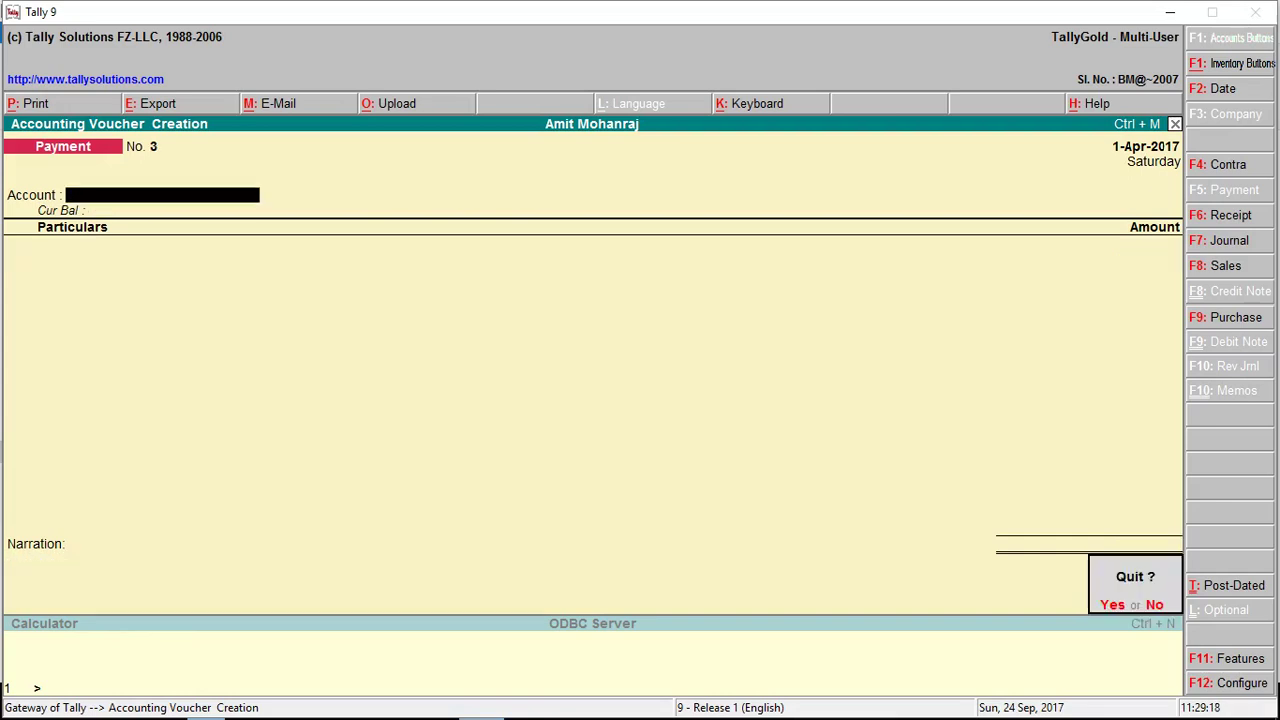
{"action": "key", "text": "y"}
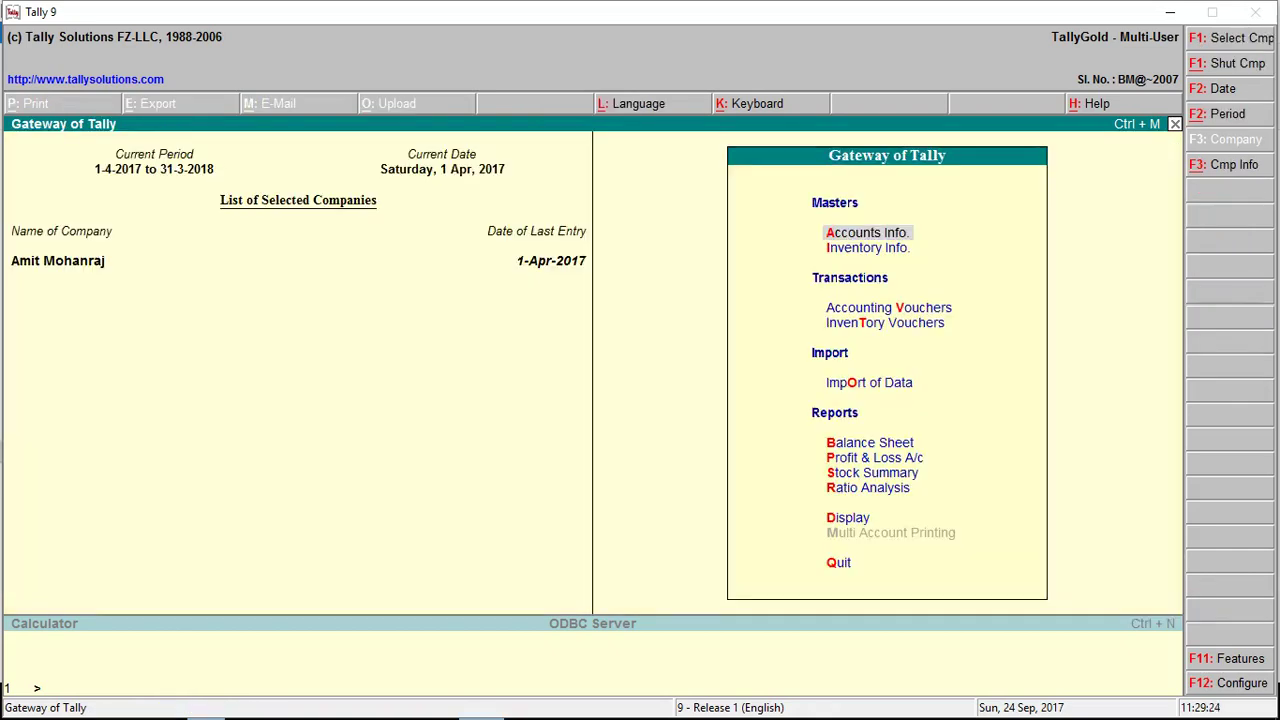
Step: Open the Balance Sheet in detailed view listing Capital, Furniture, Machineries and Cash balances
{"action": "key", "text": "b"}
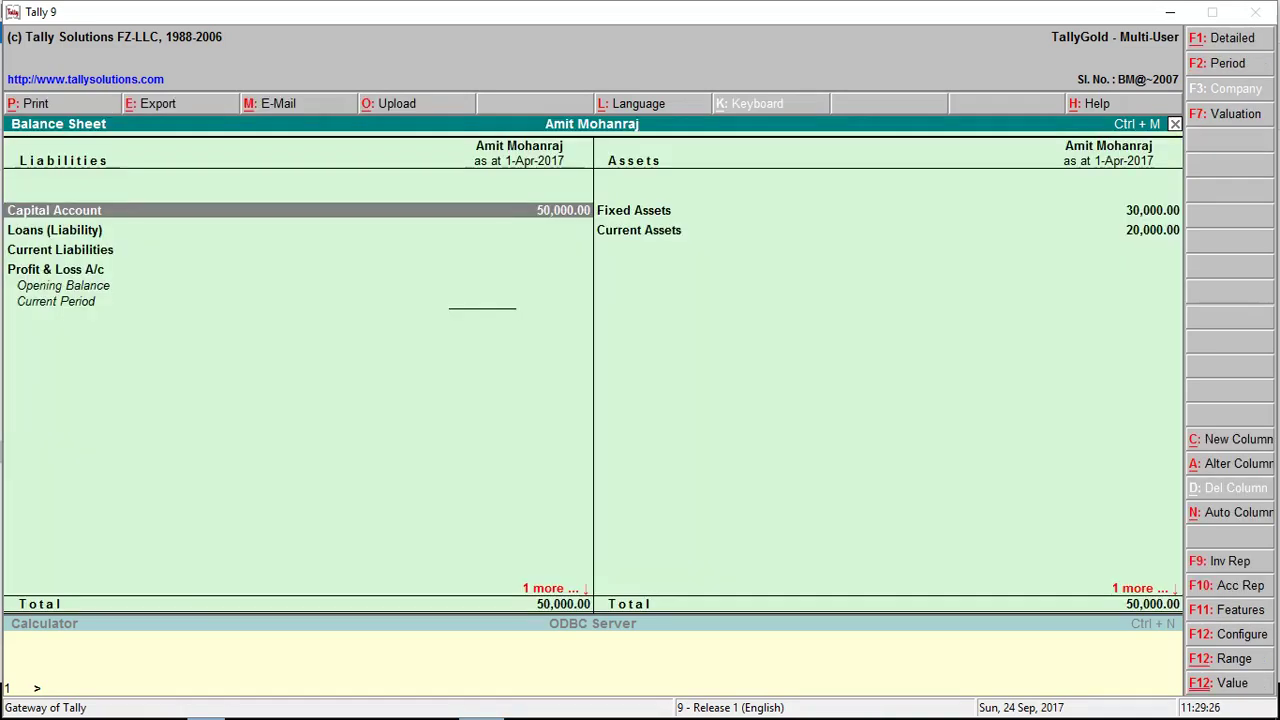
{"action": "key", "text": "alt+F1"}
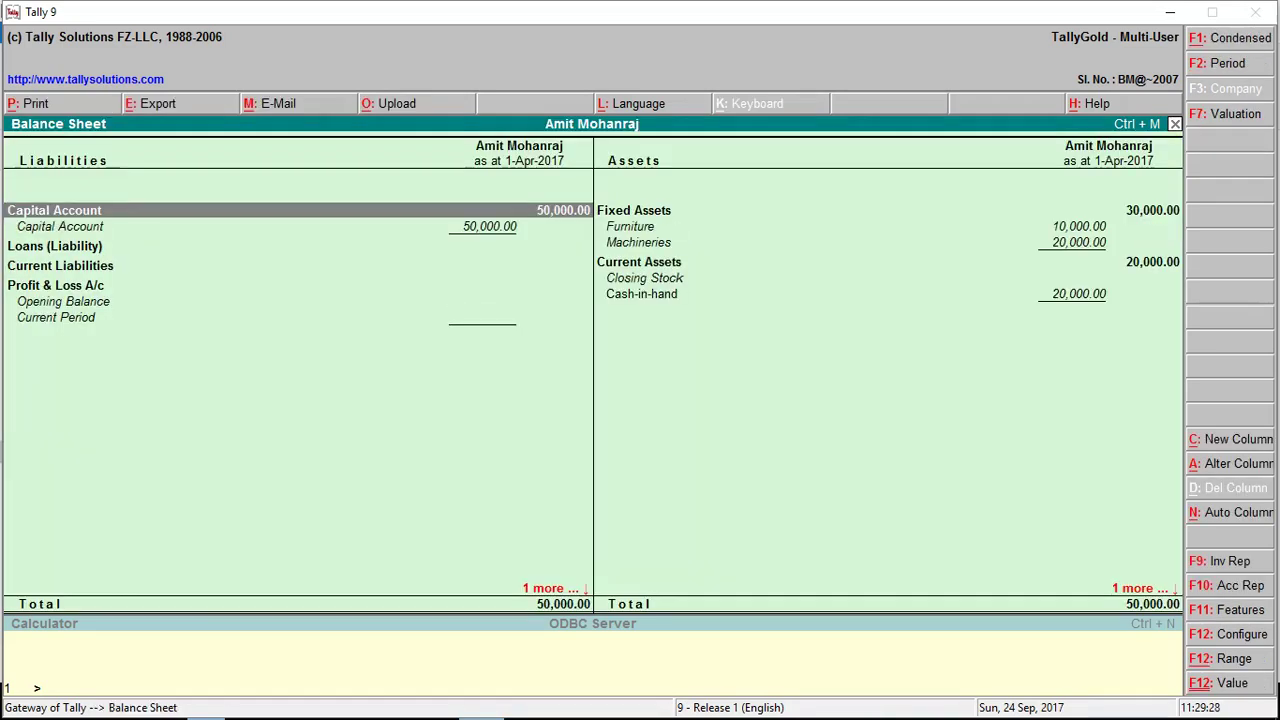